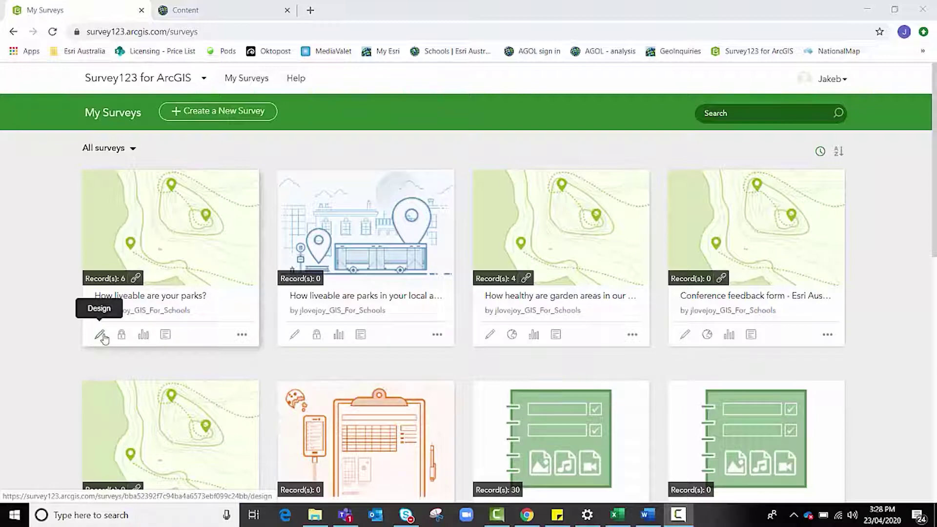
- Open the parks survey's Analyze results and chart the BBQ answers as columns: 3 Yes, 3 No
click(144, 336)
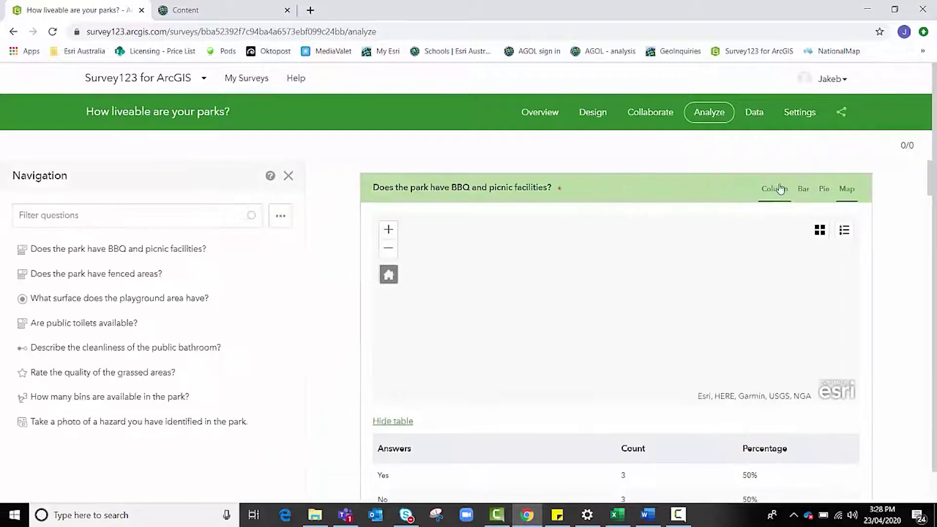
click(777, 188)
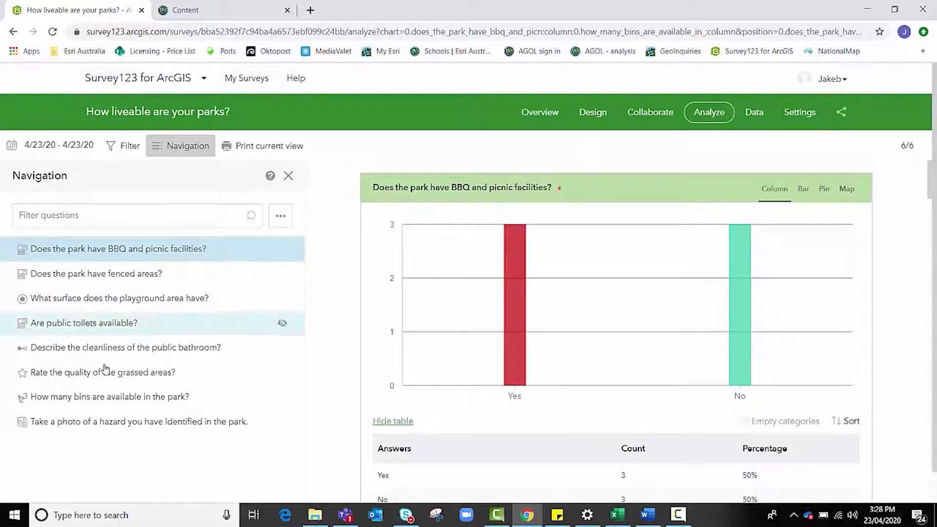
click(125, 276)
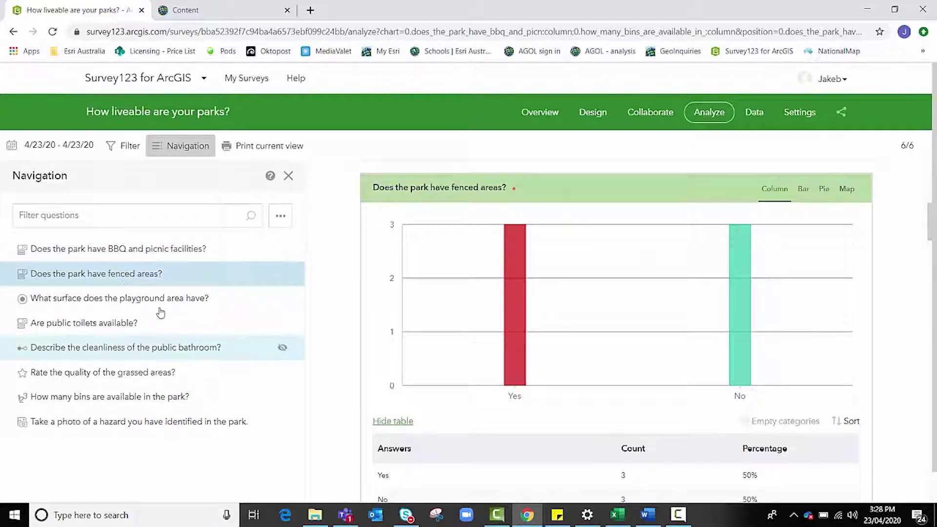
click(142, 259)
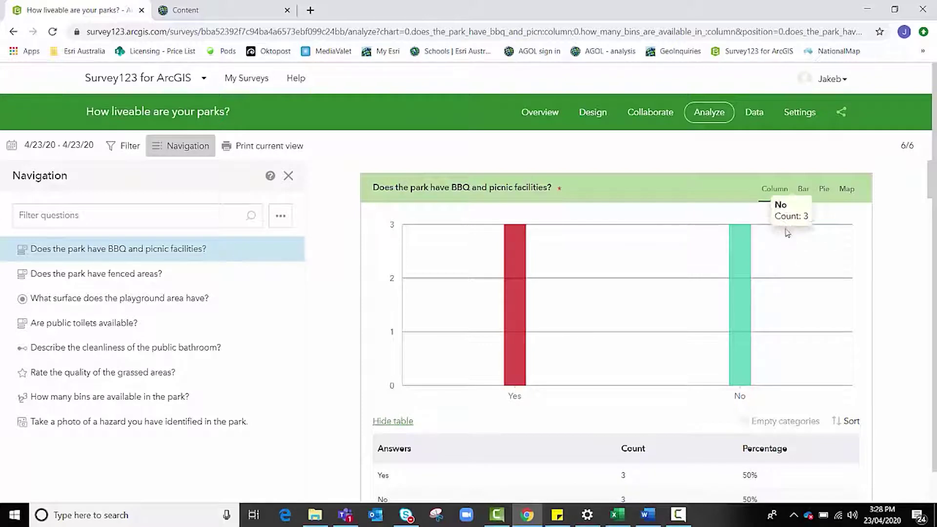
scroll(630, 297, down, 1)
scroll(630, 297, down, 9)
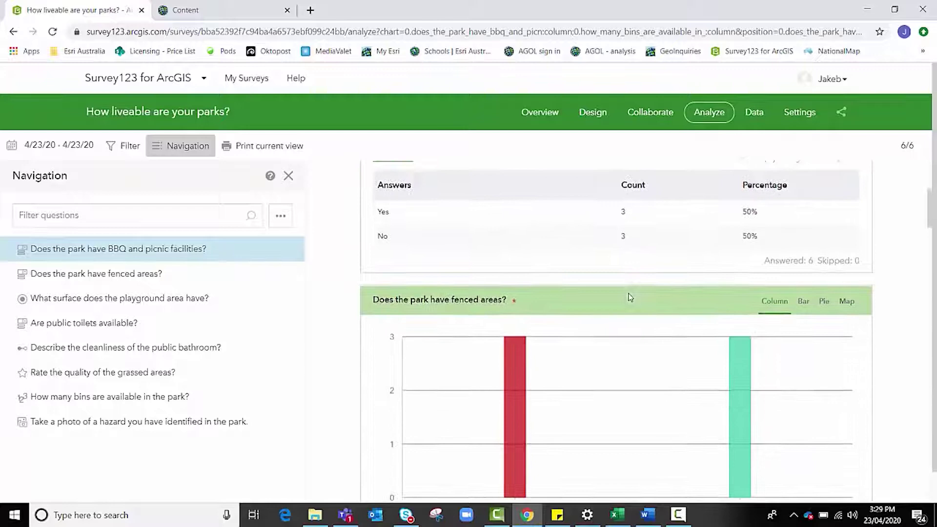
scroll(630, 297, down, 8)
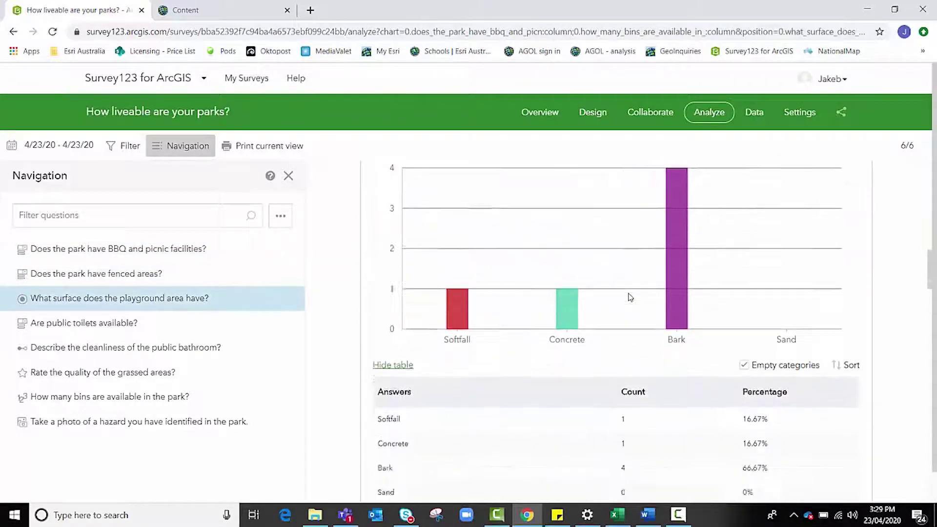
scroll(629, 297, up, 17)
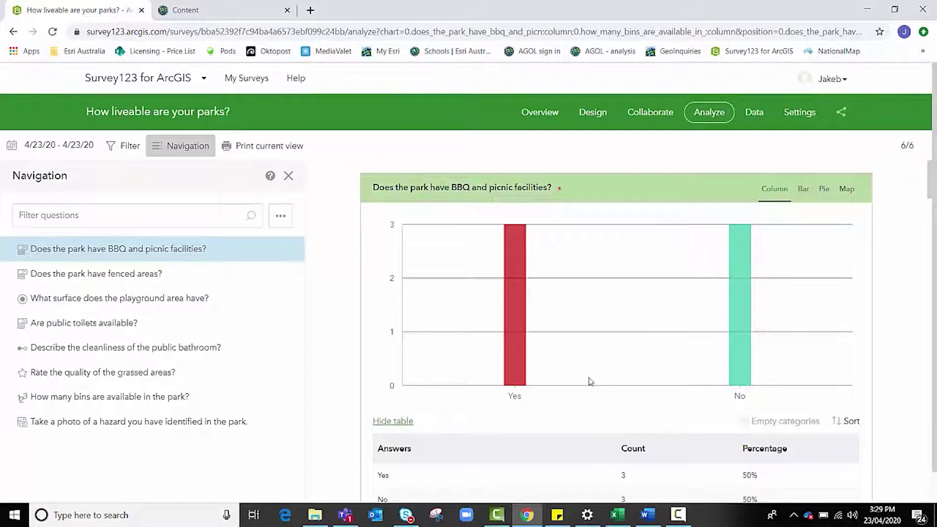
mouse_move(534, 364)
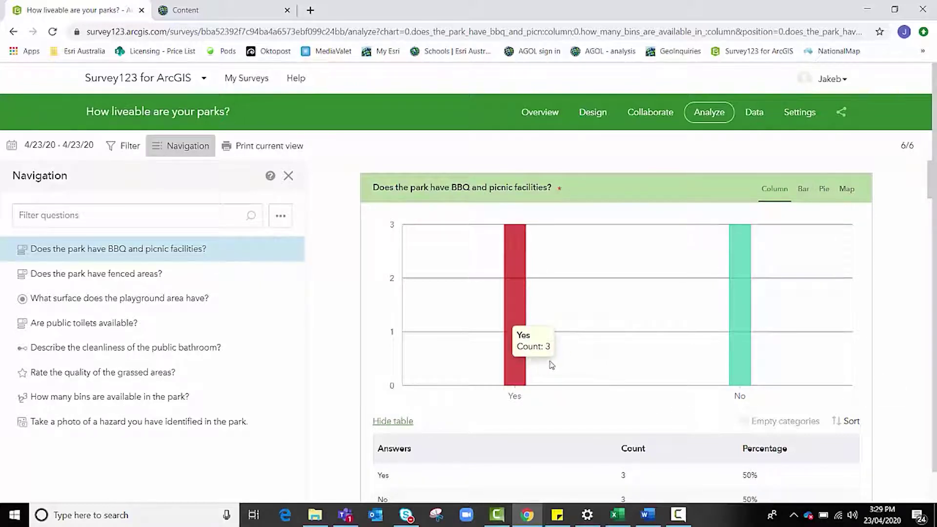
mouse_move(768, 364)
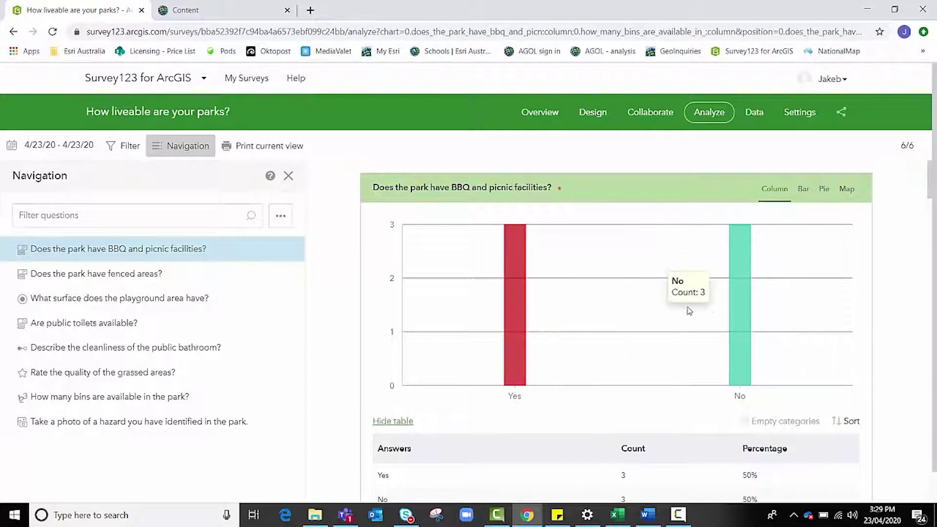
scroll(653, 292, down, 1)
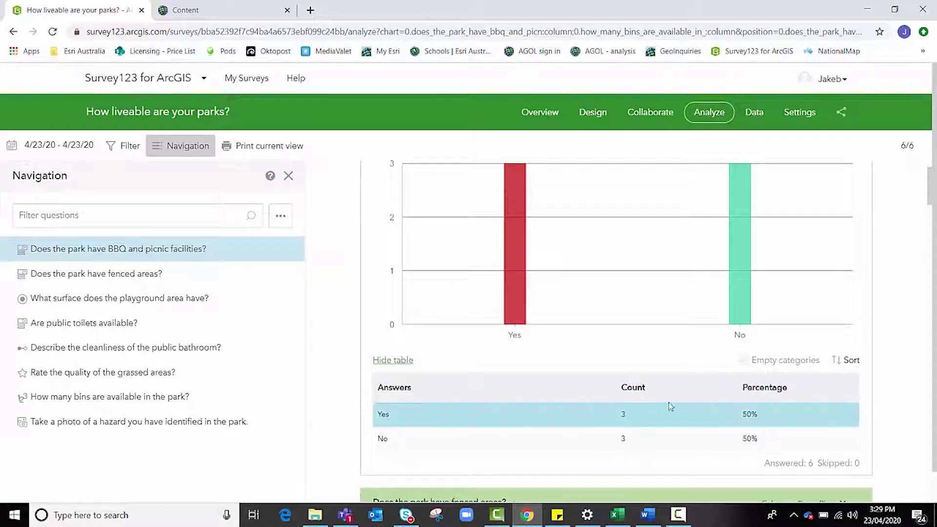
scroll(776, 418, up, 1)
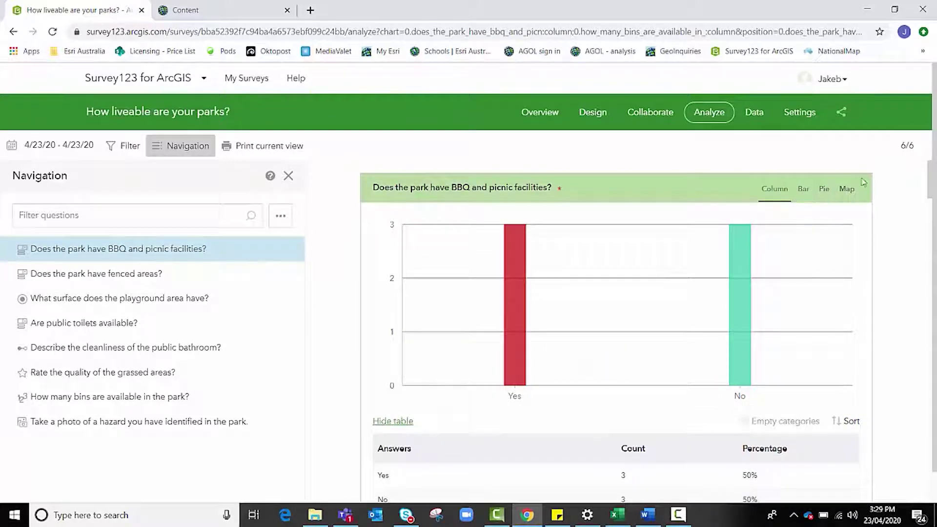
- Cycle the BBQ chart through bar and pie views, ending on the map of six Brisbane responses
click(803, 190)
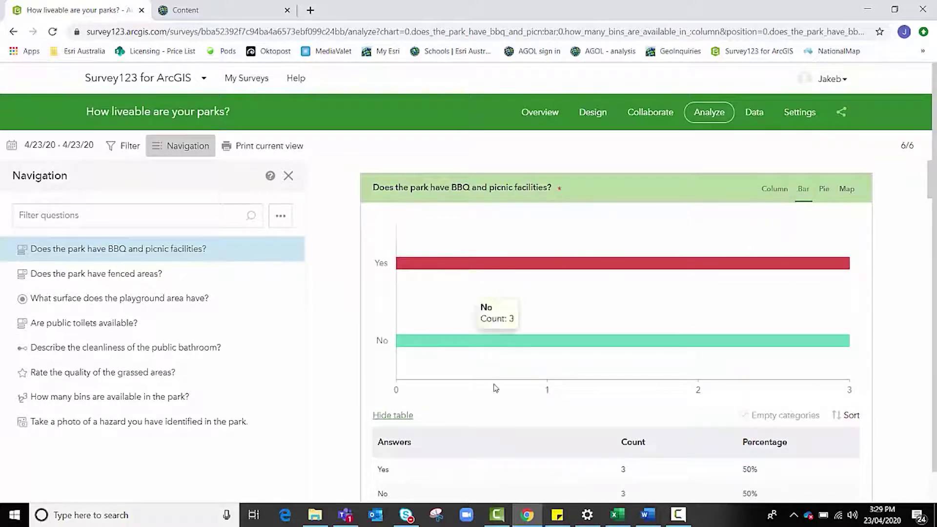
click(824, 193)
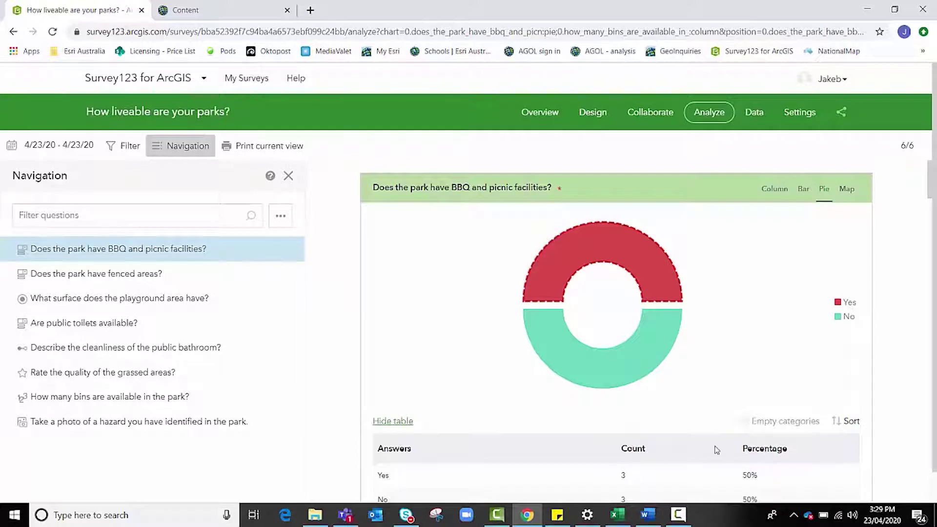
click(847, 191)
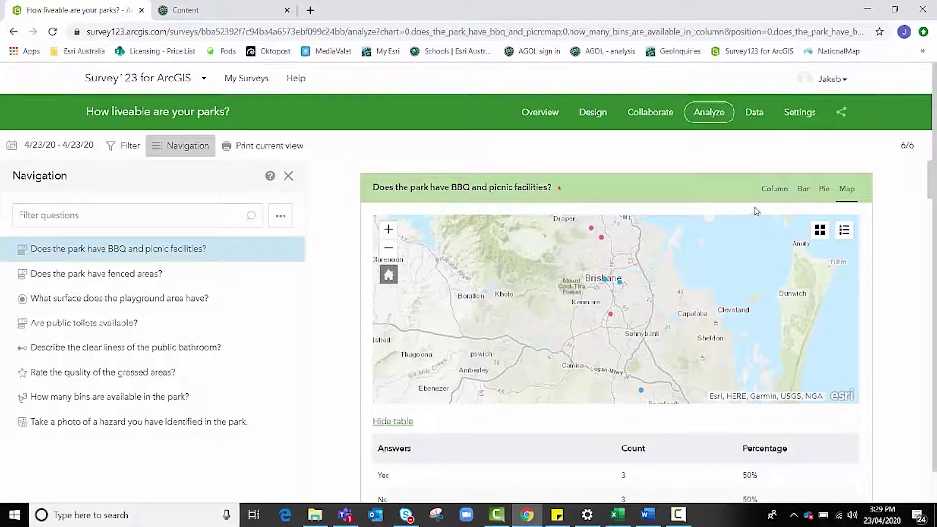
click(823, 189)
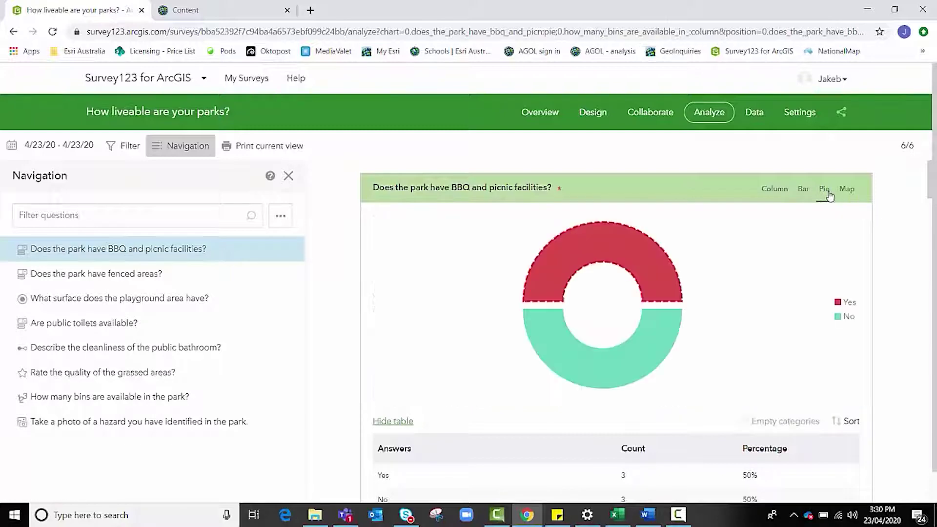
click(847, 189)
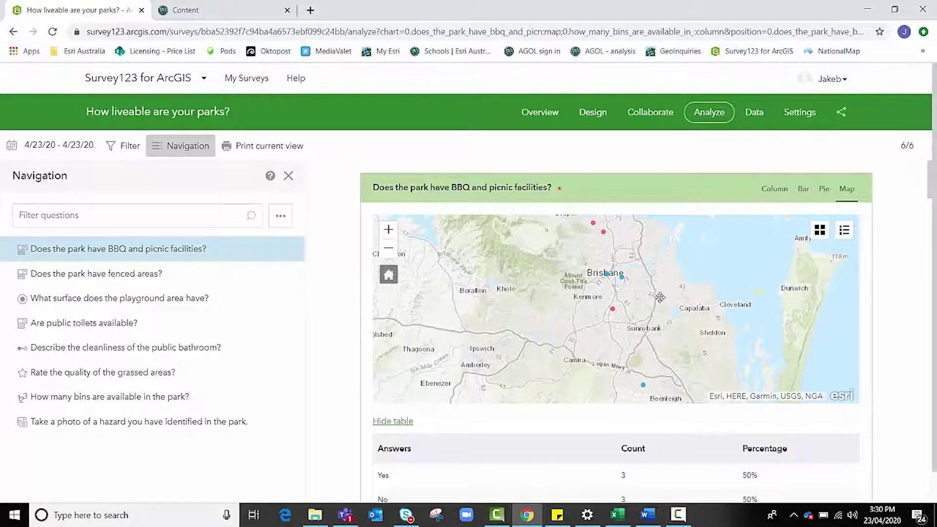
scroll(659, 297, down, 1)
scroll(644, 288, up, 1)
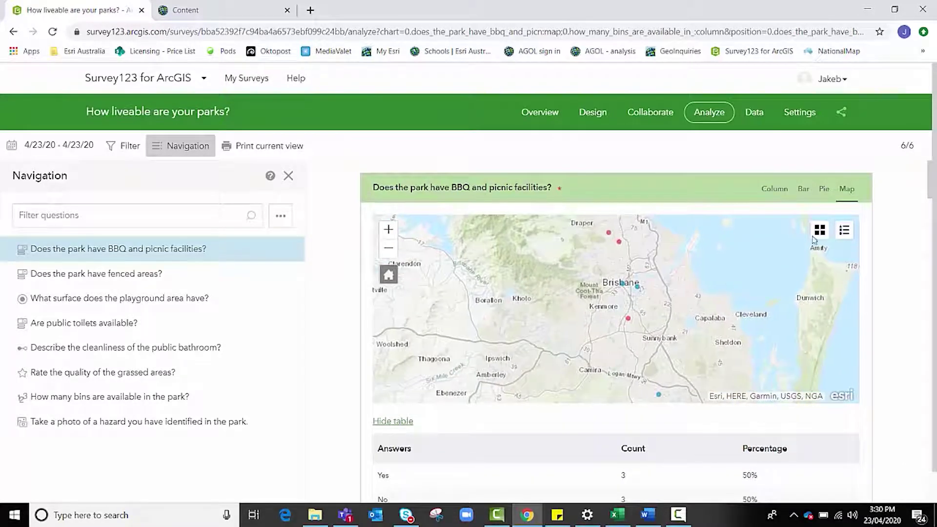
click(843, 232)
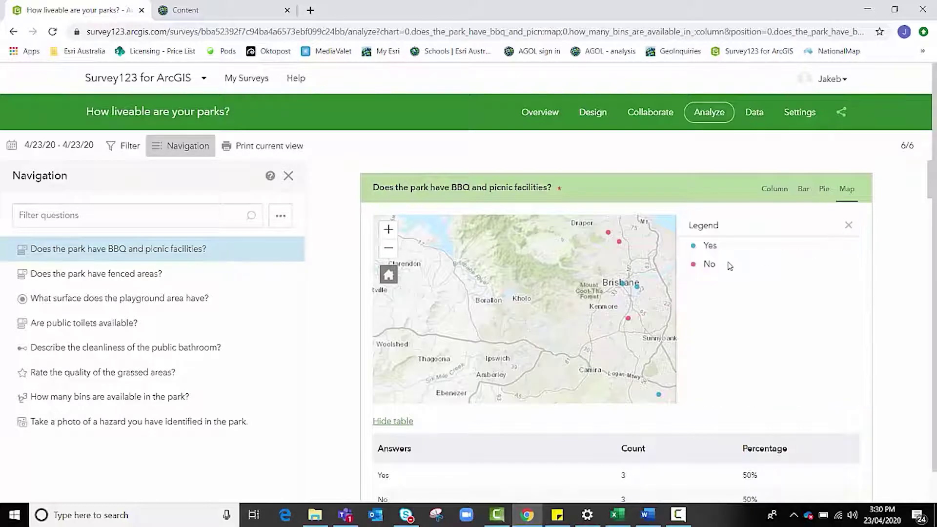
click(848, 226)
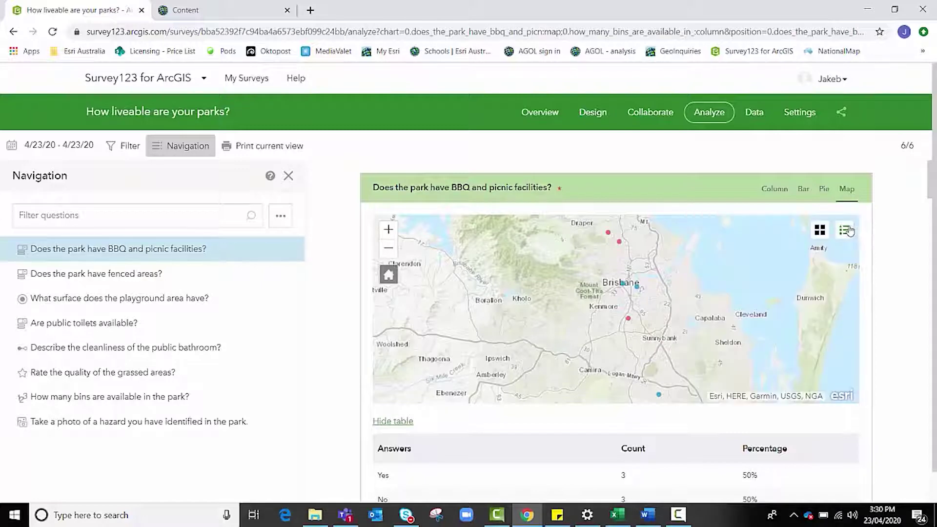
click(820, 231)
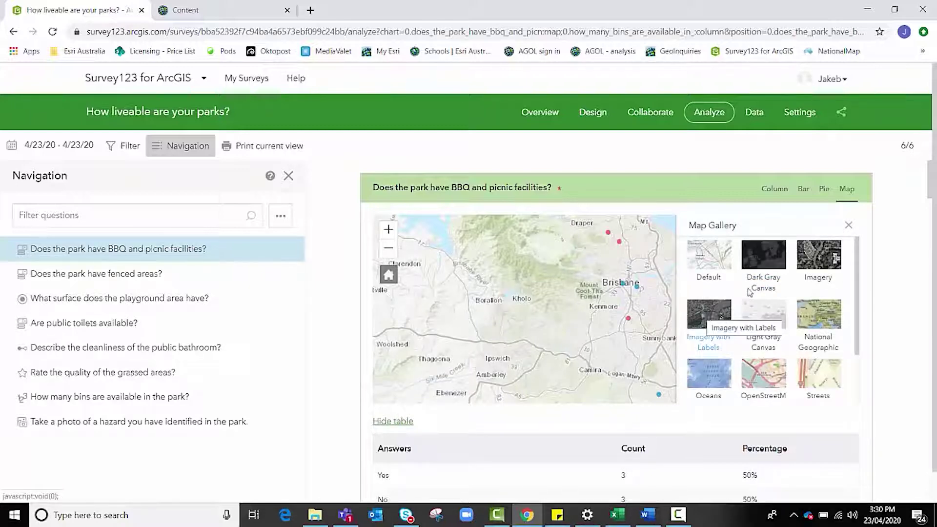
click(849, 226)
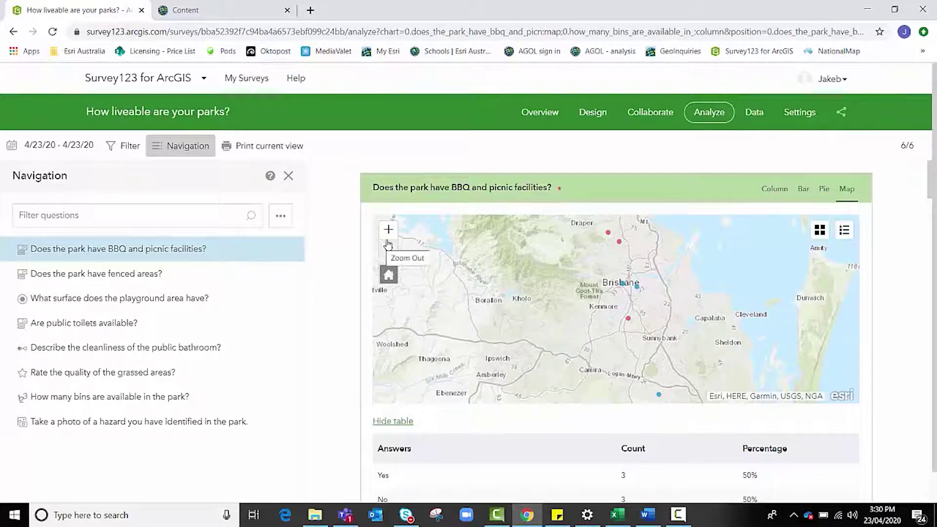
- Scroll down past the public toilets and bathroom cleanliness results (2 Very clean, 1 Neutral)
scroll(873, 192, down, 6)
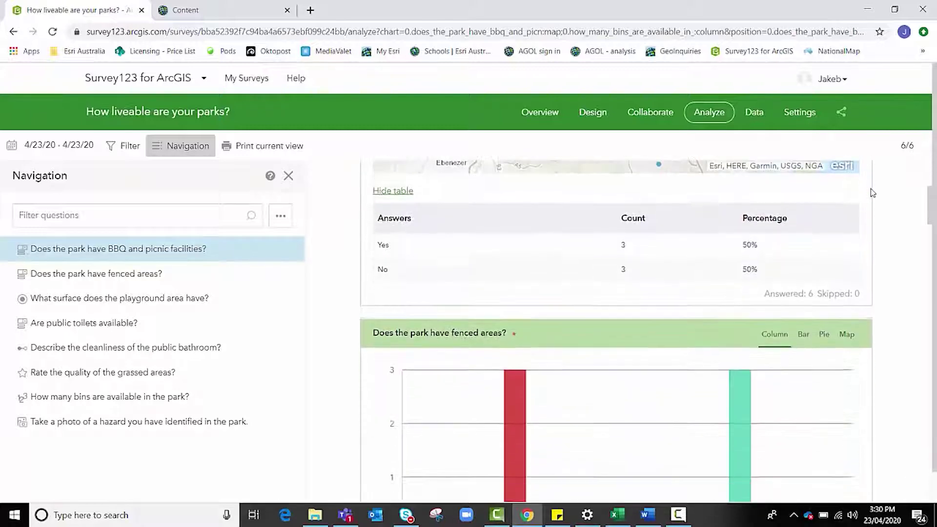
scroll(832, 256, down, 8)
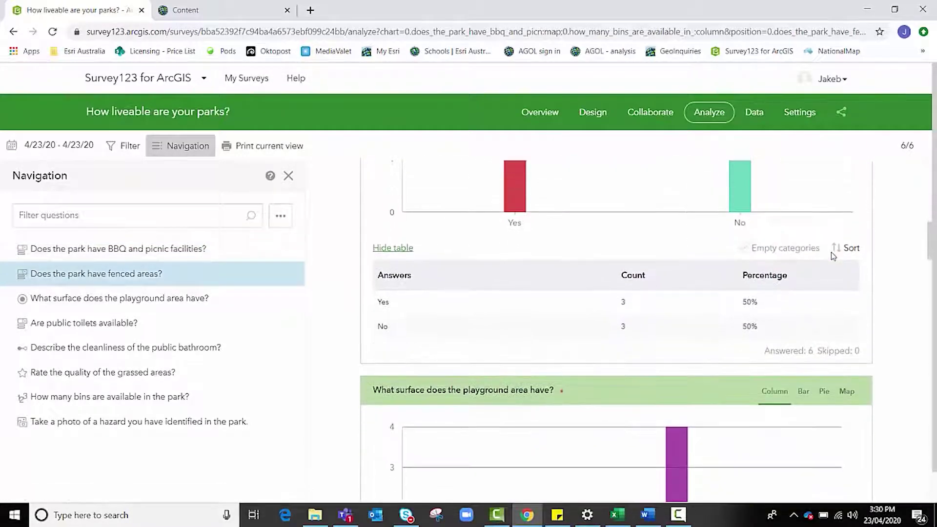
scroll(832, 257, down, 6)
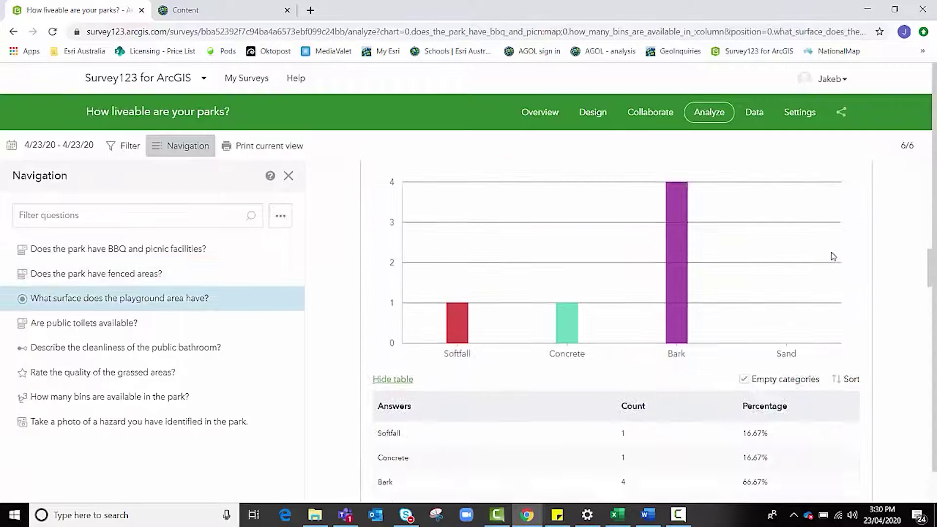
scroll(832, 257, down, 2)
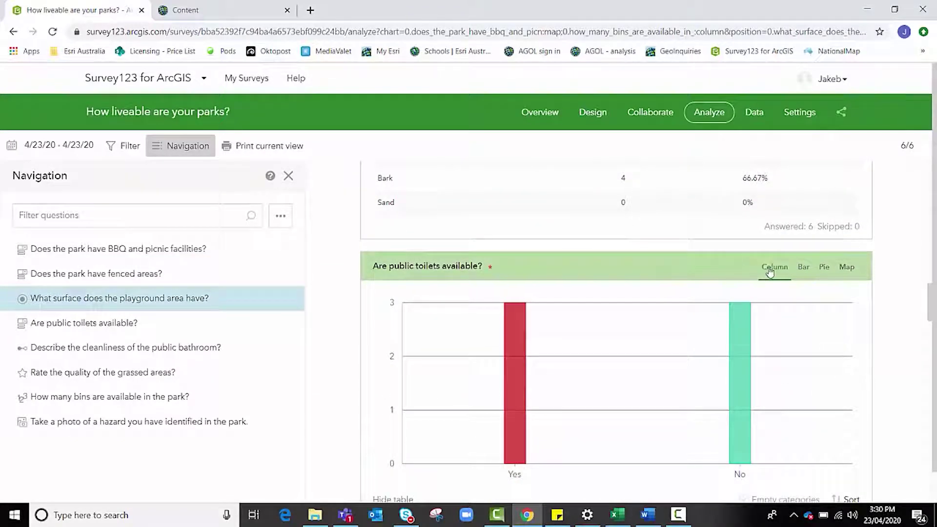
scroll(772, 269, down, 2)
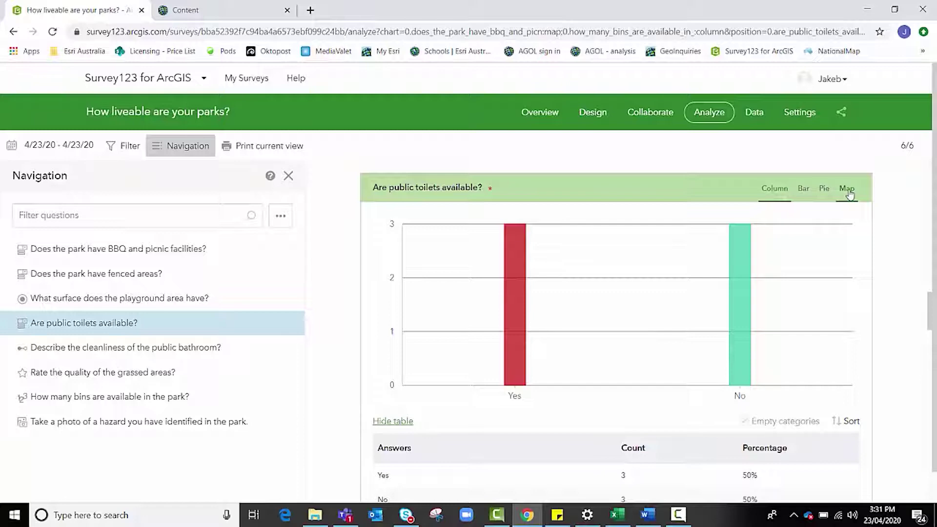
scroll(849, 195, down, 6)
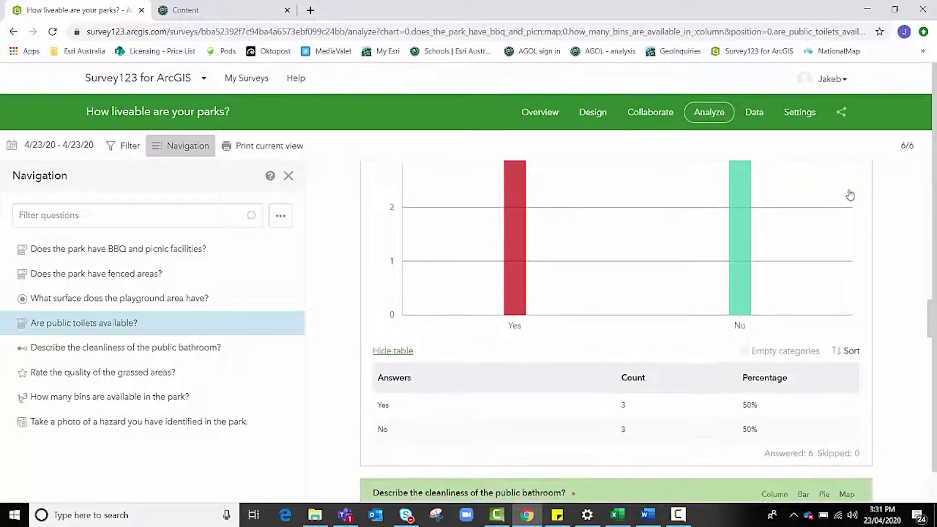
scroll(849, 195, down, 7)
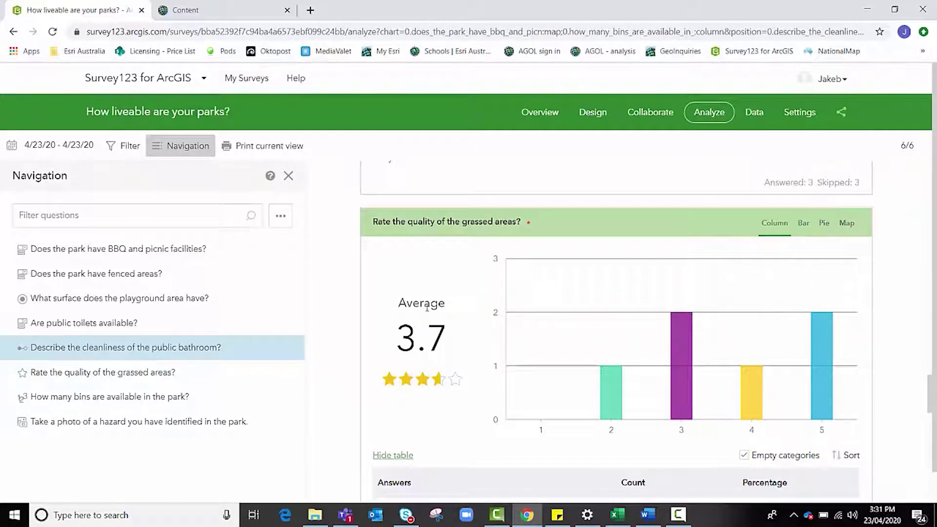
scroll(427, 308, up, 7)
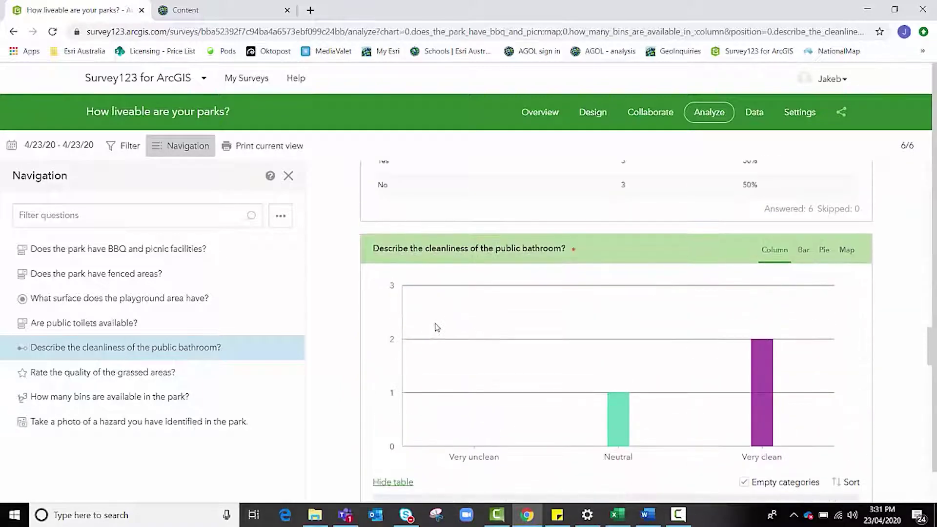
scroll(437, 327, up, 5)
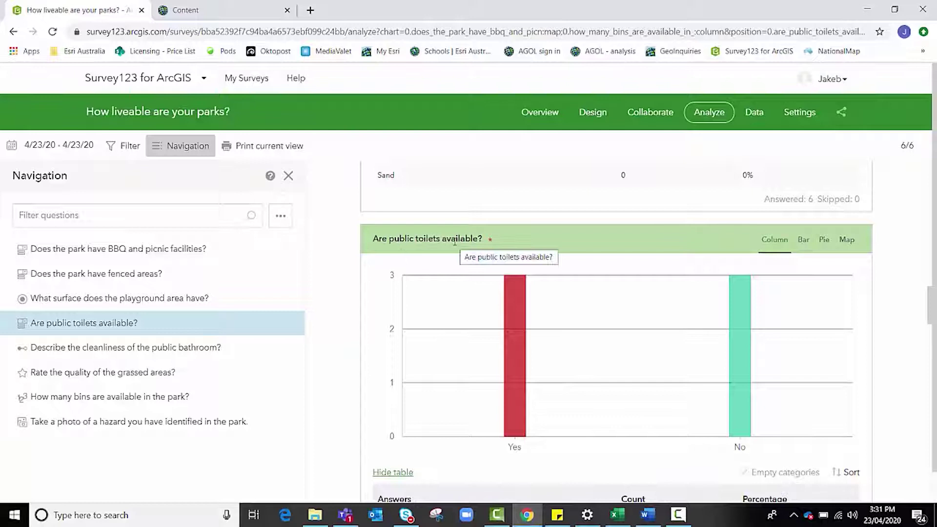
- Continue down to the grassed-areas quality chart averaging 3.7 stars
mouse_move(512, 374)
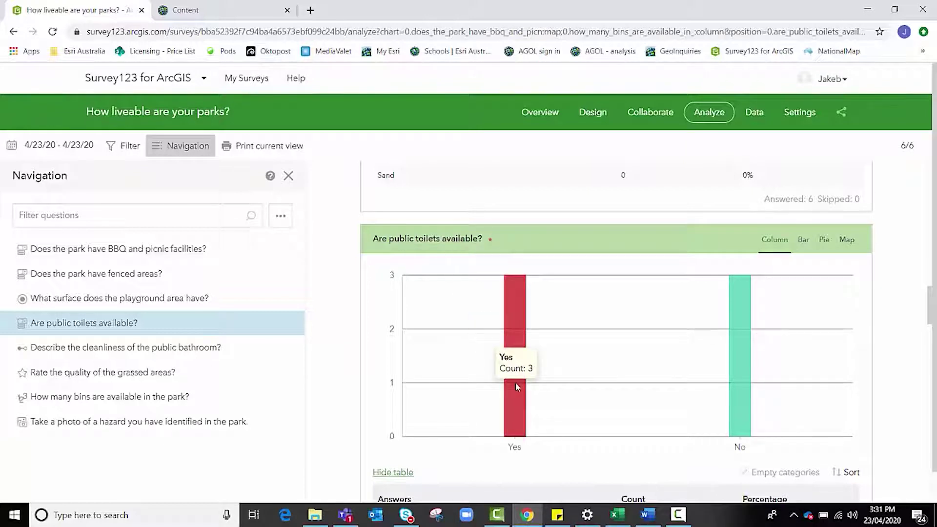
scroll(515, 382, down, 3)
scroll(502, 312, down, 3)
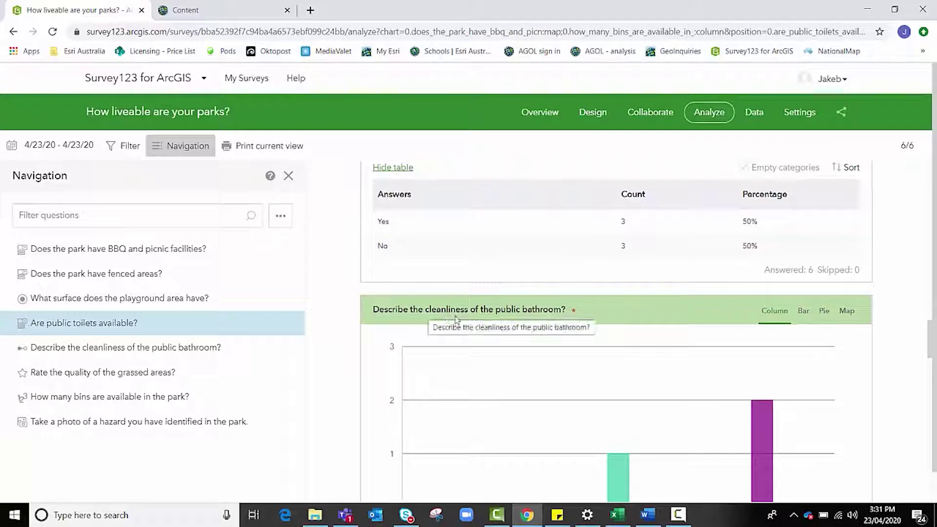
scroll(487, 321, down, 1)
scroll(486, 321, down, 2)
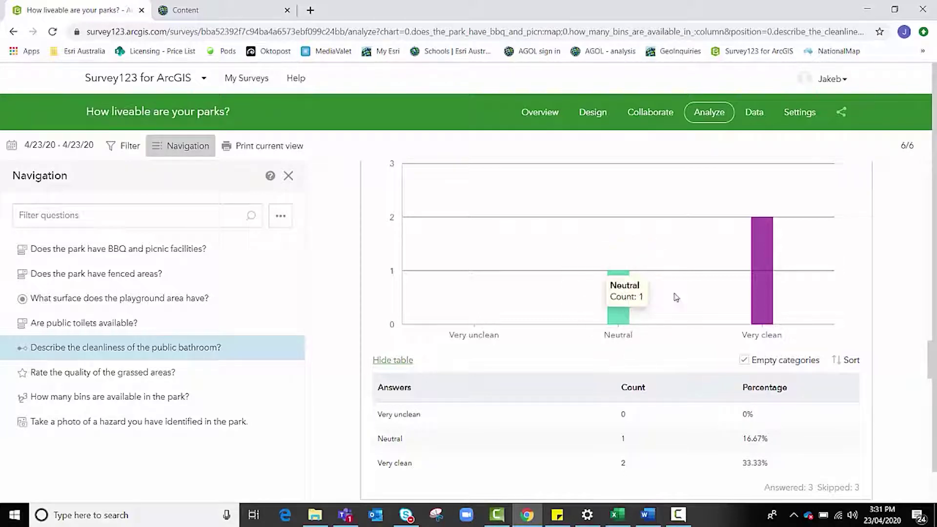
mouse_move(733, 249)
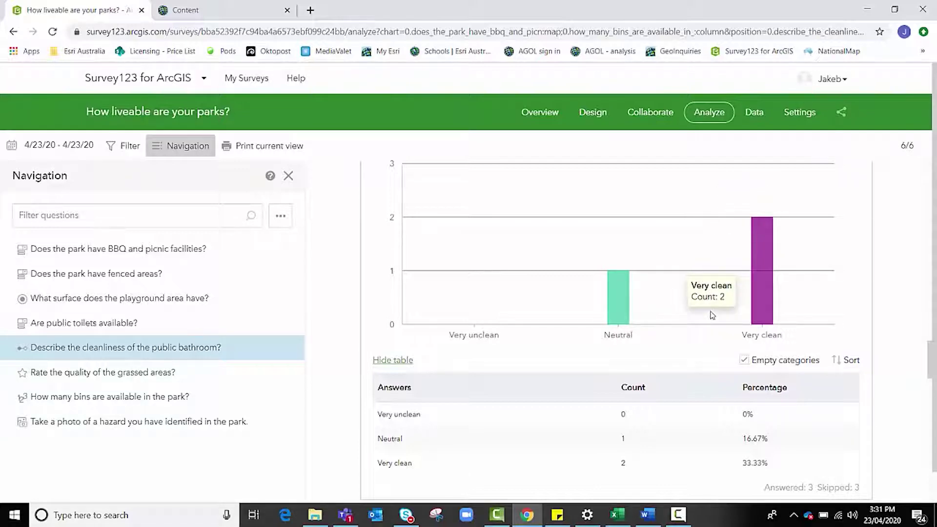
scroll(712, 315, down, 6)
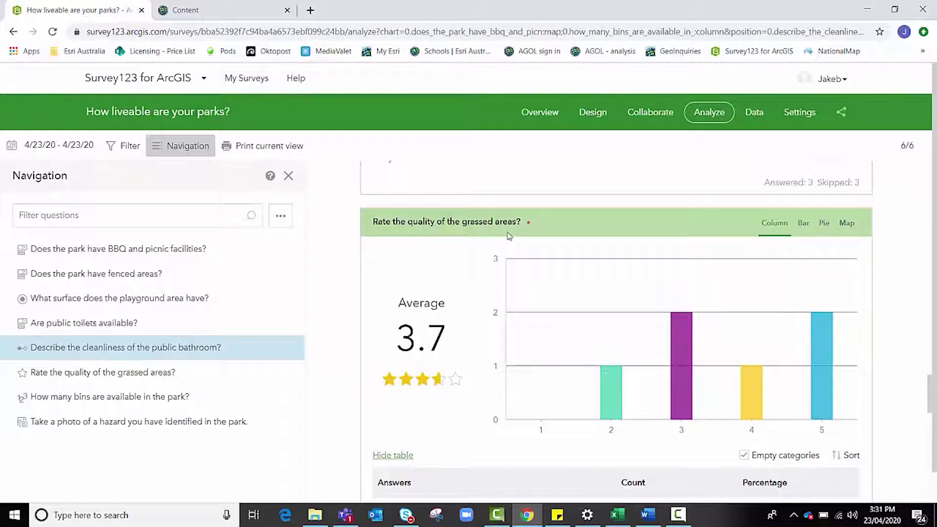
scroll(509, 252, down, 1)
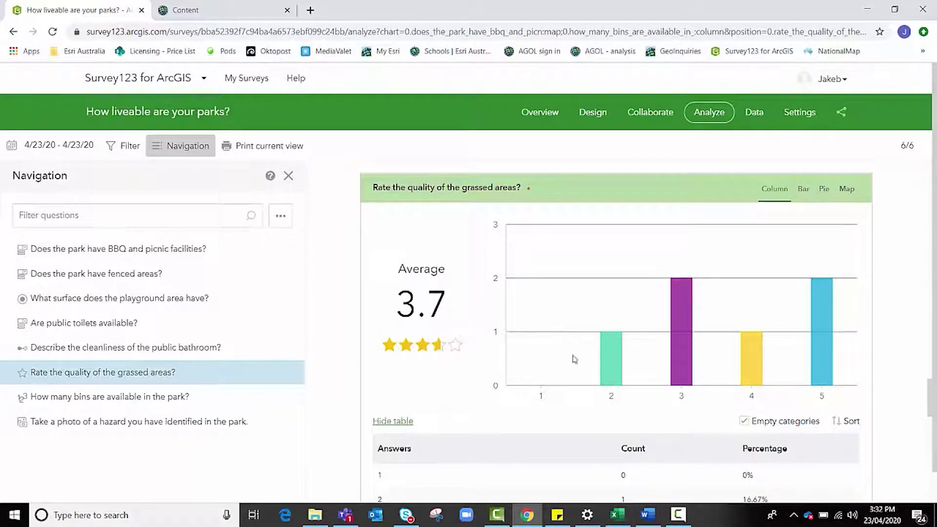
mouse_move(766, 364)
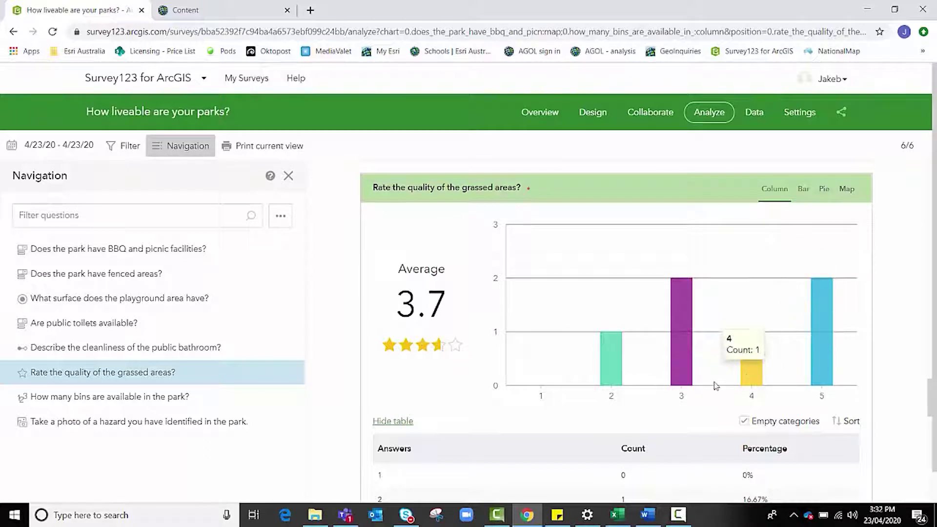
mouse_move(612, 370)
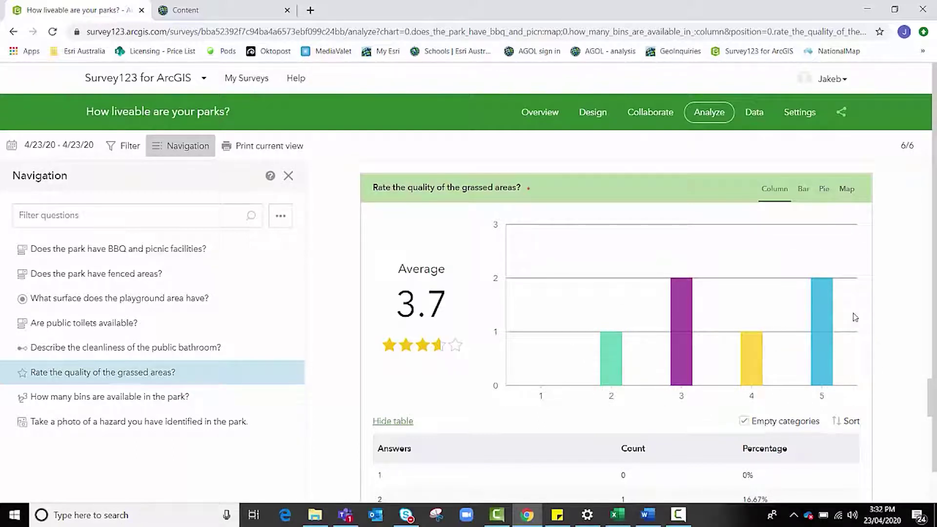
mouse_move(842, 358)
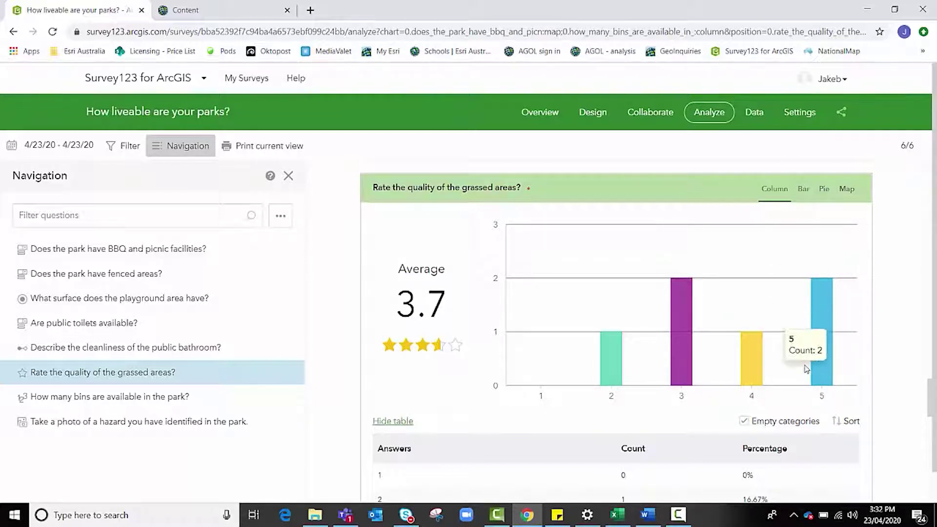
mouse_move(706, 332)
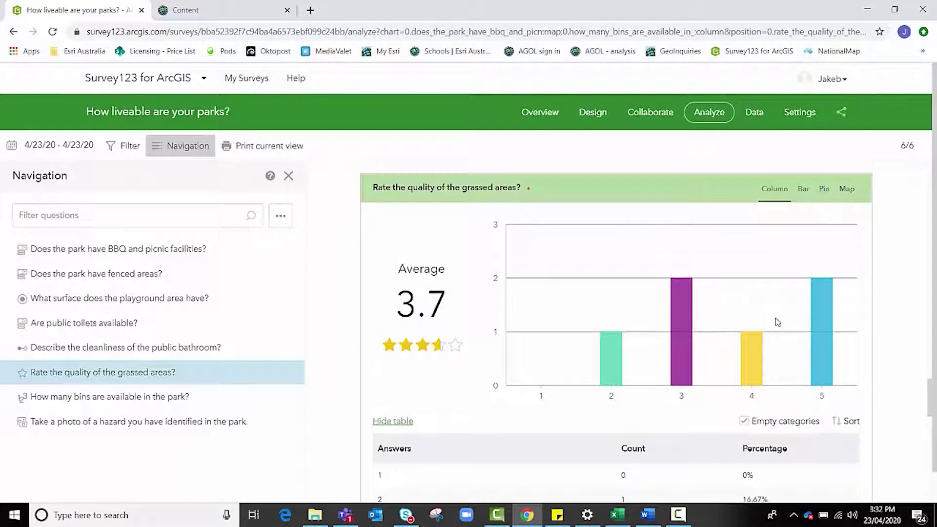
- Show the grassed-areas ratings as a map and briefly view its rating legend
click(846, 200)
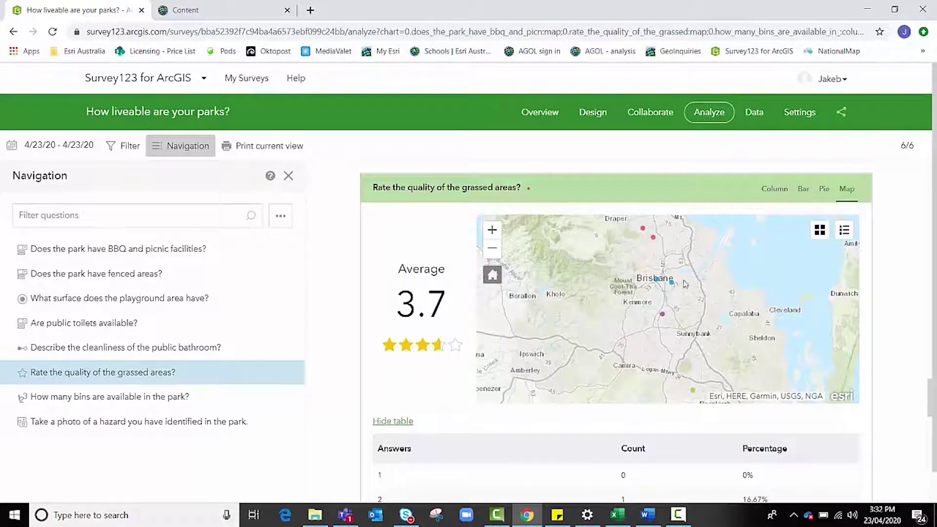
click(844, 231)
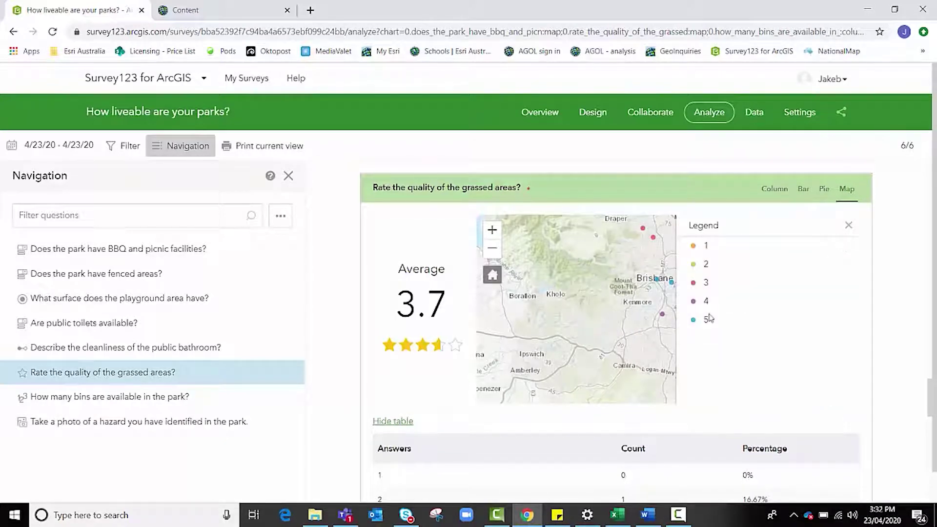
click(848, 225)
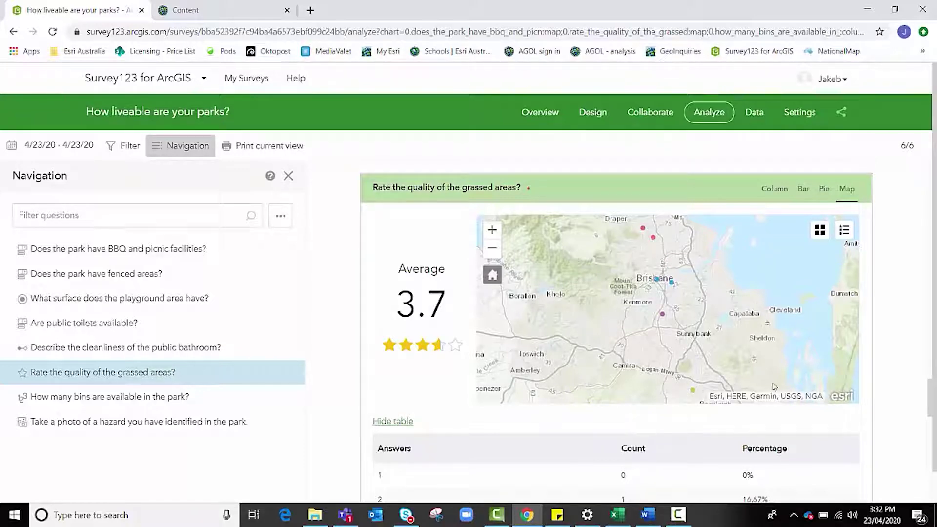
- Switch the grassed-areas results to columns, then back to the Brisbane response map
click(776, 194)
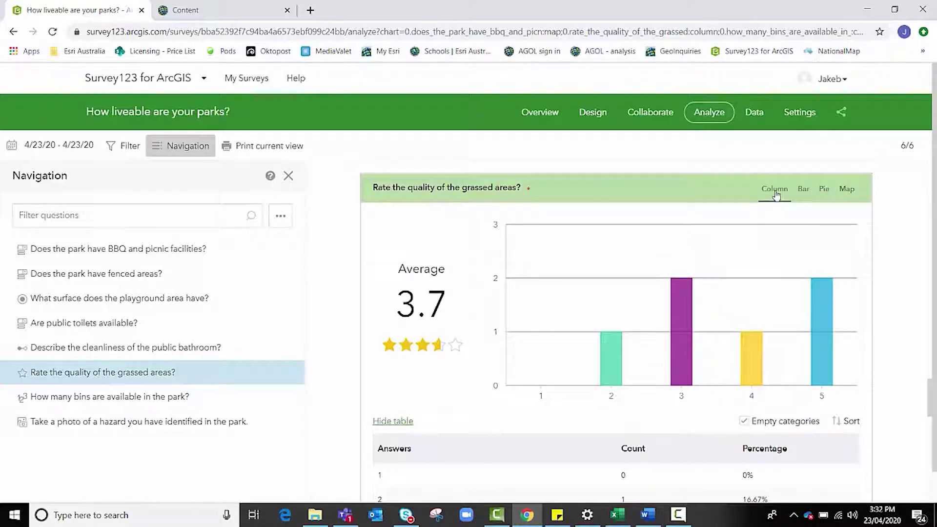
scroll(581, 322, down, 1)
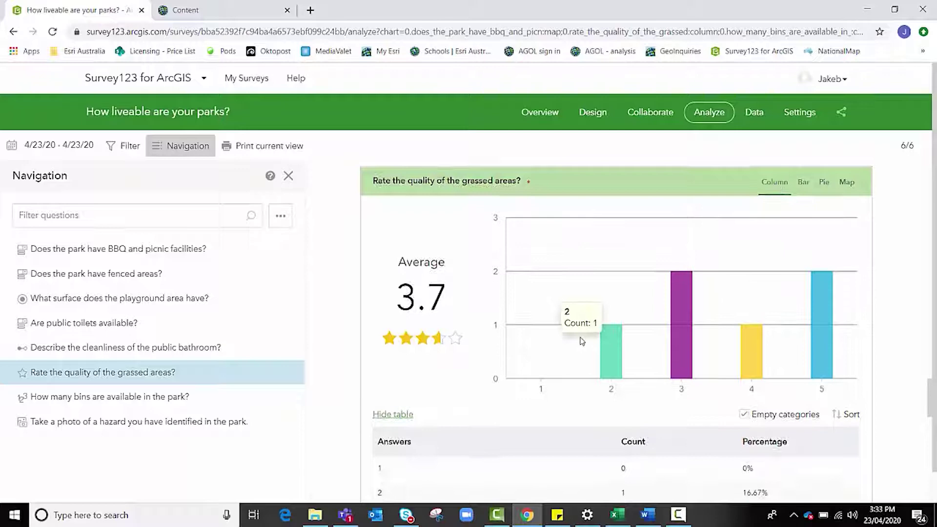
scroll(769, 209, up, 1)
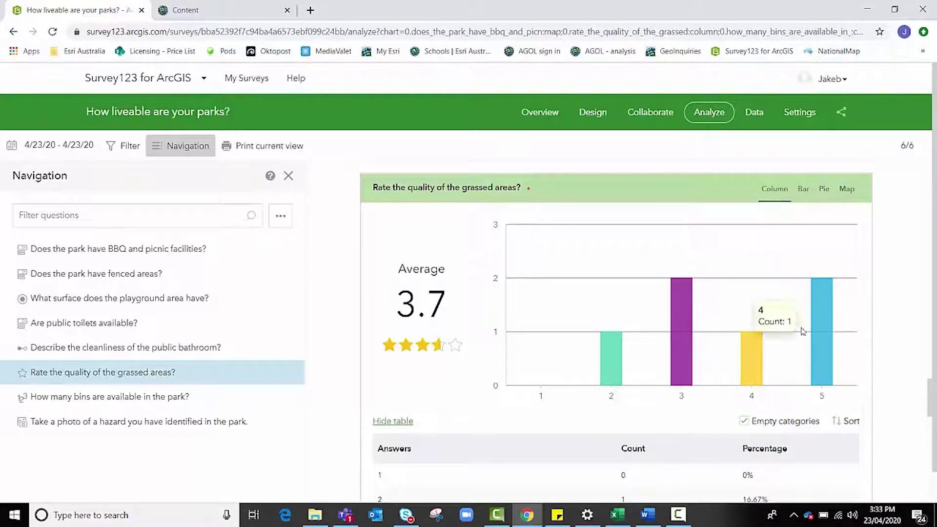
mouse_move(792, 295)
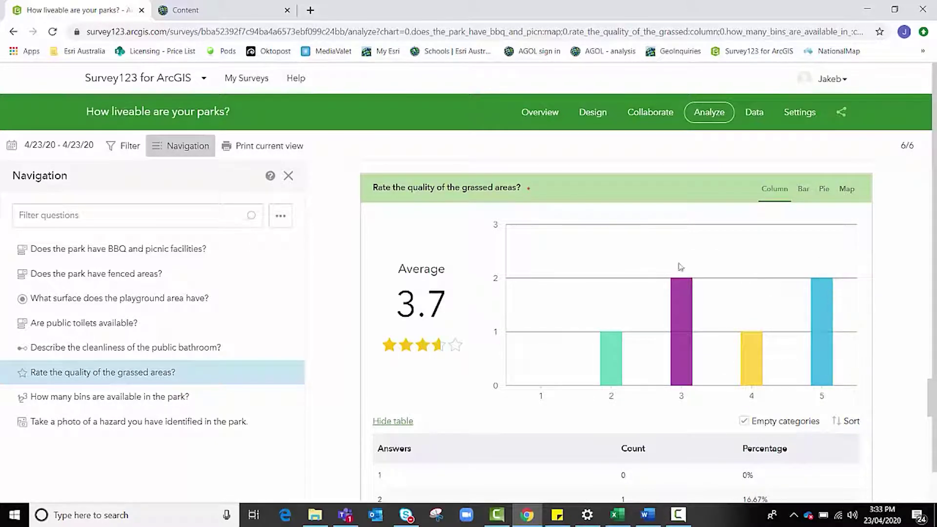
click(847, 190)
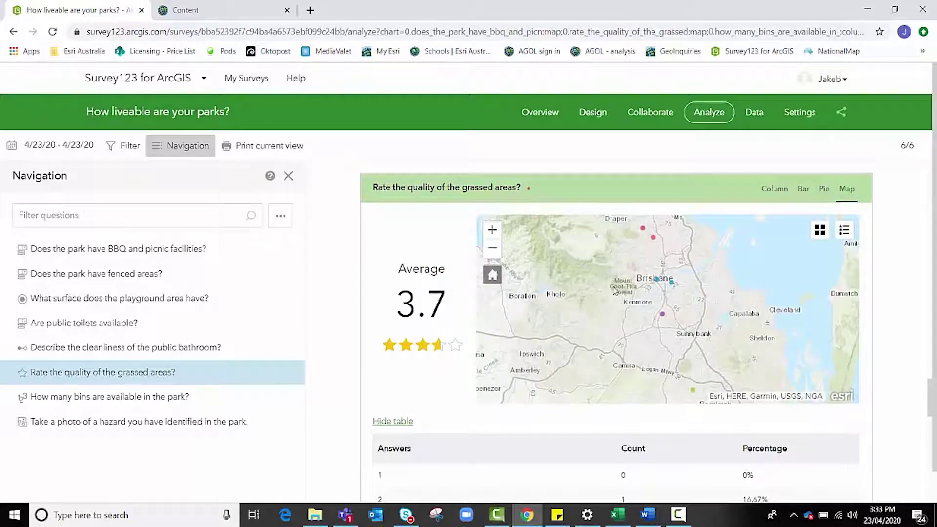
- Scroll down to the hazard photo gallery to view 'cleaning items.jpg' enlarged
scroll(824, 400, down, 1)
scroll(823, 400, down, 10)
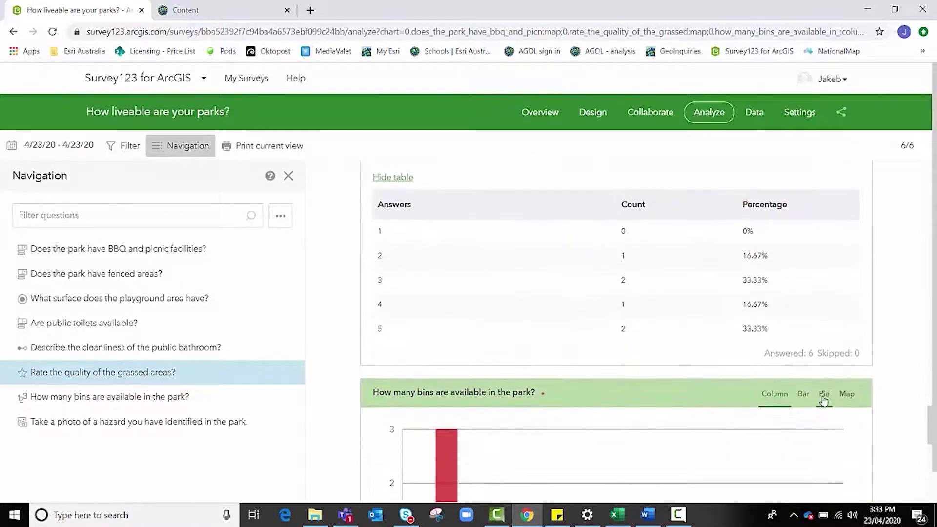
scroll(823, 400, down, 5)
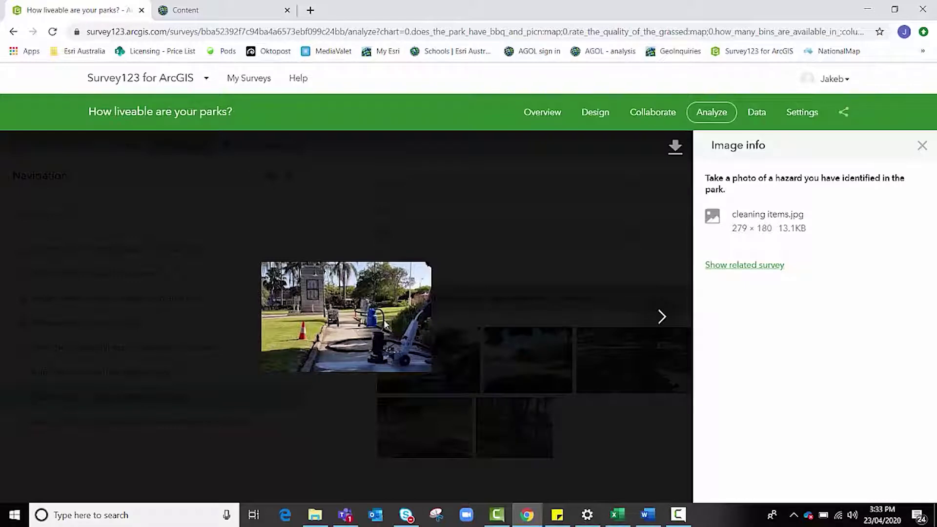
- Close the enlarged photo, view the Dog park.PNG and riverside path photos, then return to the gallery
click(921, 145)
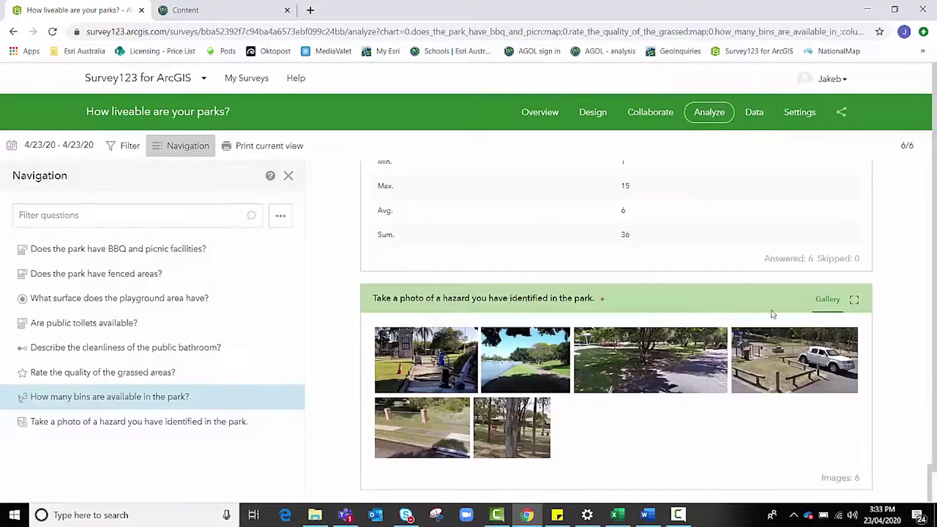
click(766, 369)
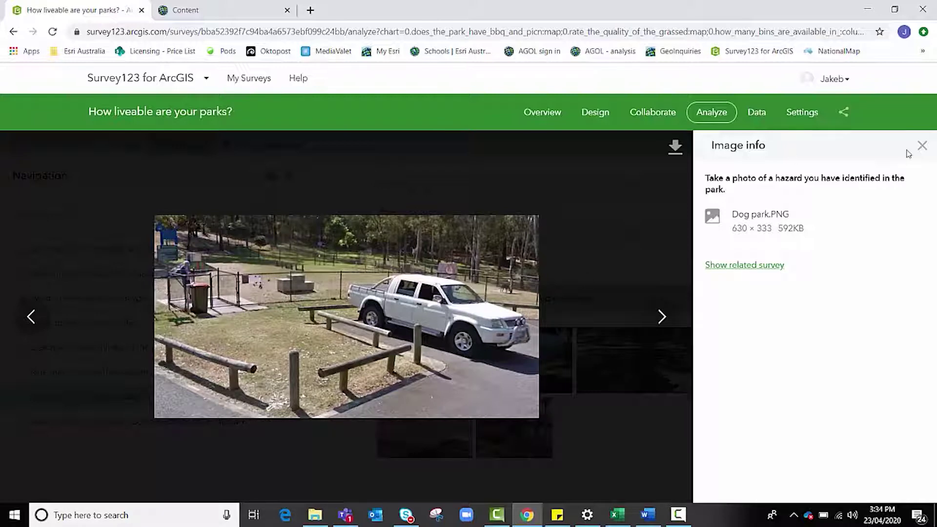
click(922, 146)
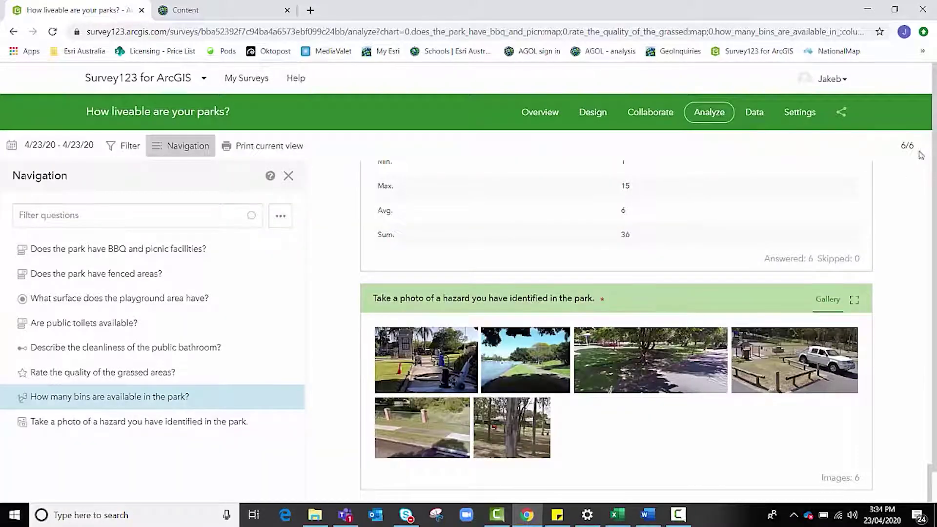
click(517, 359)
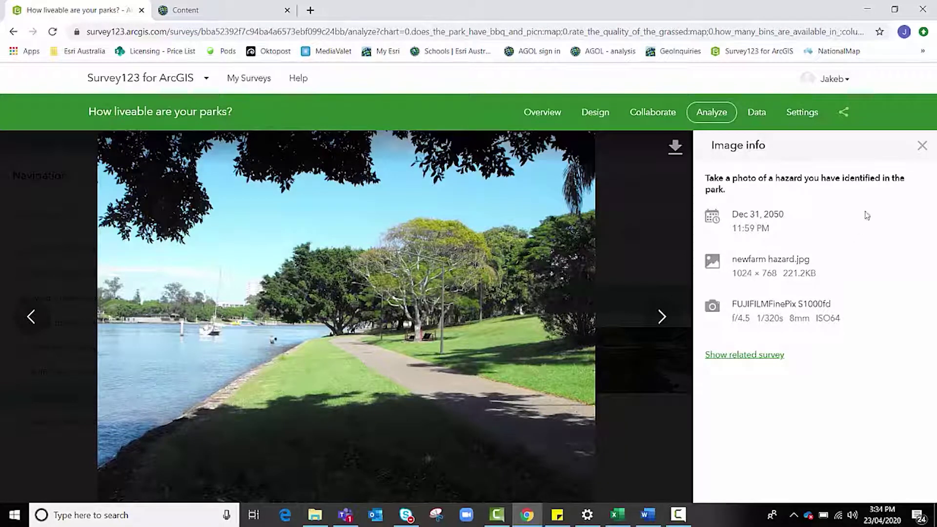
click(921, 146)
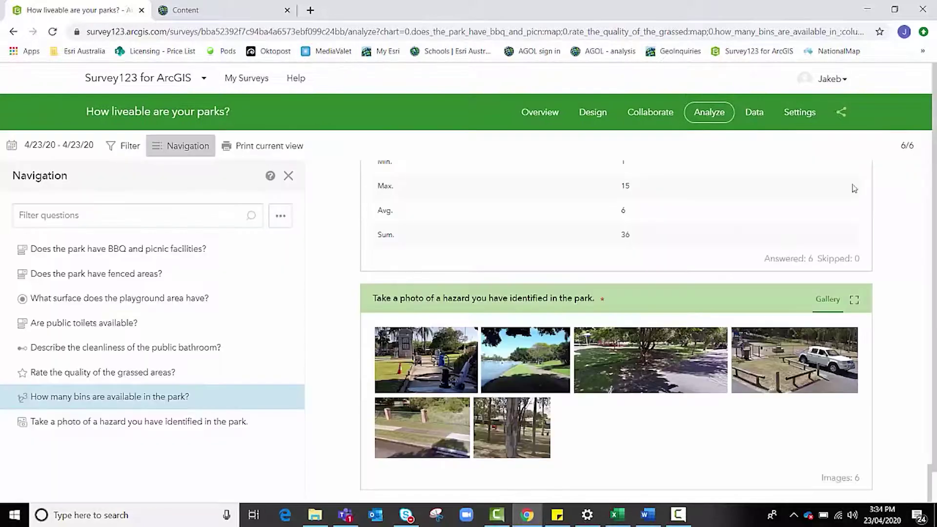
scroll(497, 339, down, 1)
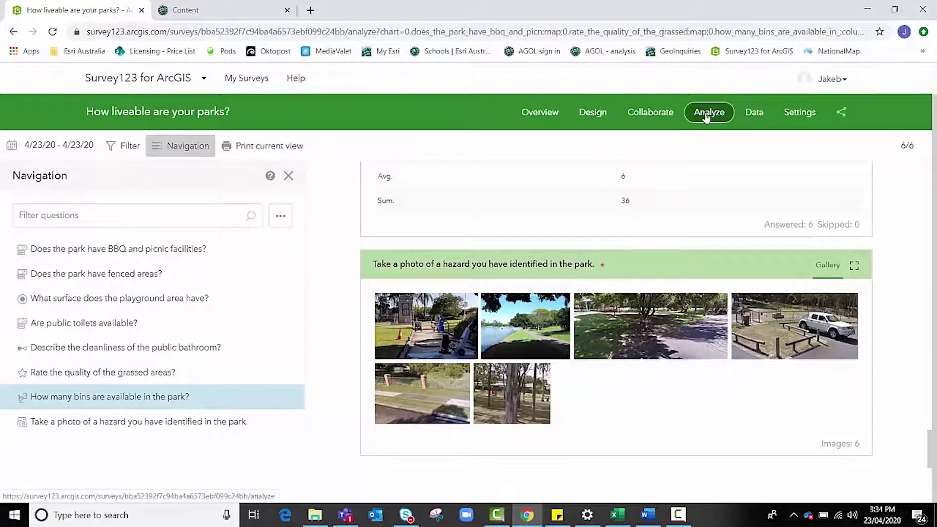
- Scroll back up to the public toilets chart and print the current results view
scroll(552, 318, up, 12)
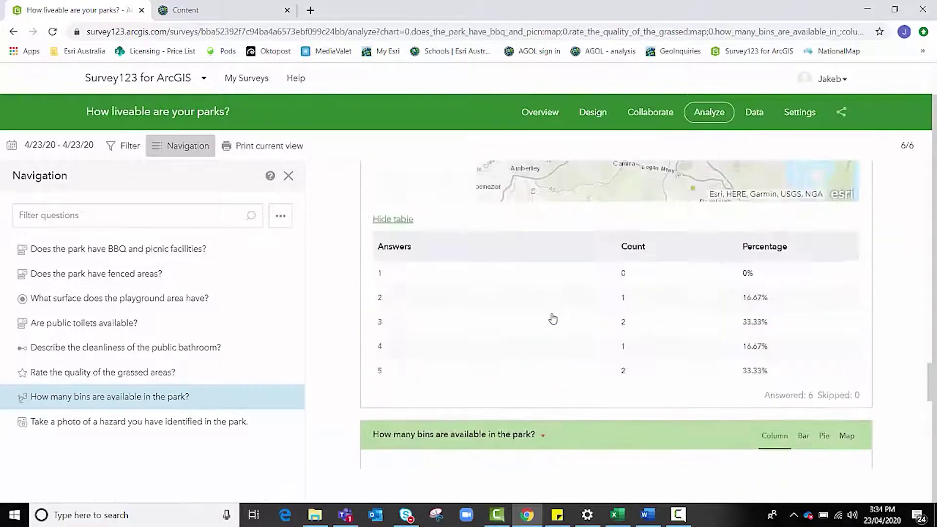
scroll(553, 318, up, 5)
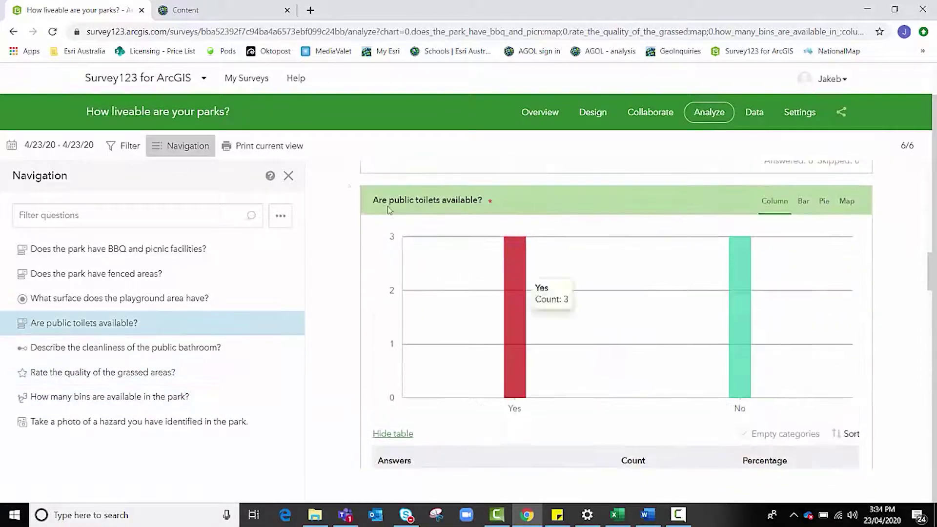
click(246, 154)
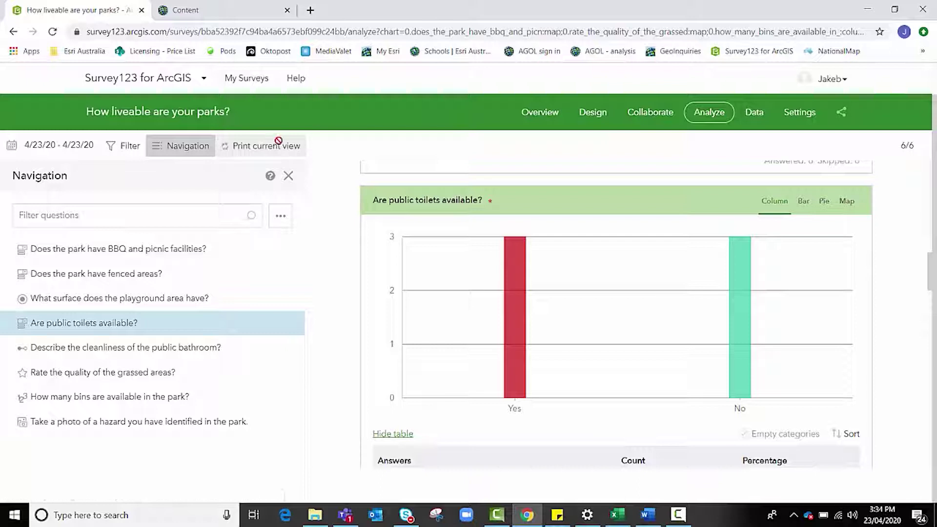
- Open the survey's Data page, preview it in the Print dialog, then cancel without printing
click(754, 114)
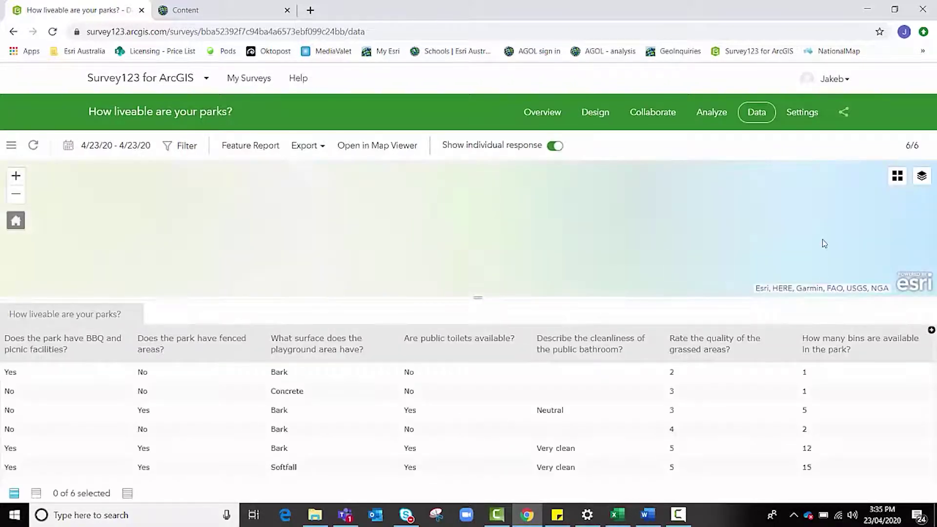
key(ctrl+p)
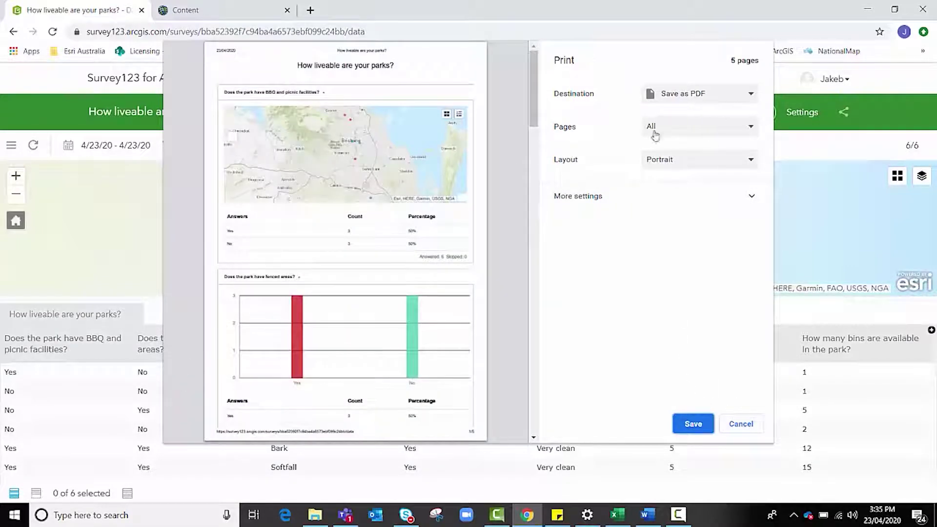
scroll(427, 214, down, 1)
scroll(428, 214, down, 20)
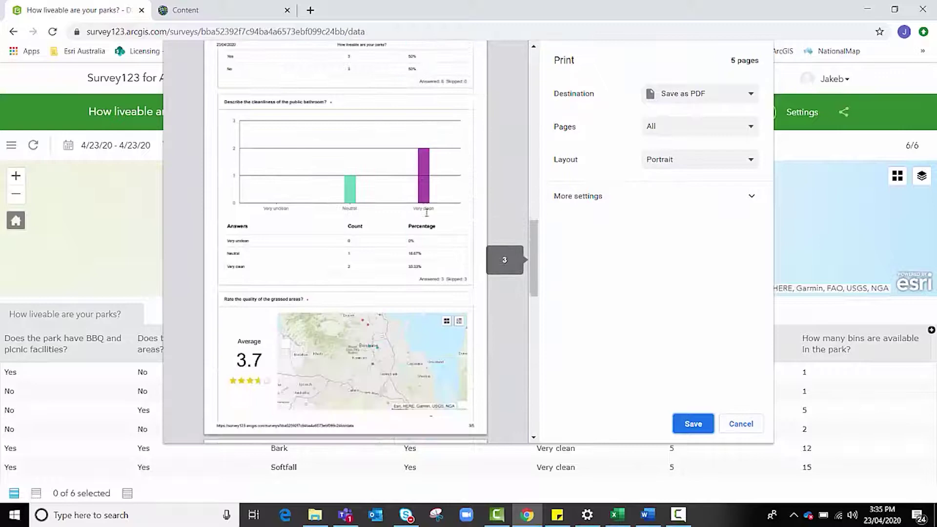
scroll(426, 214, down, 15)
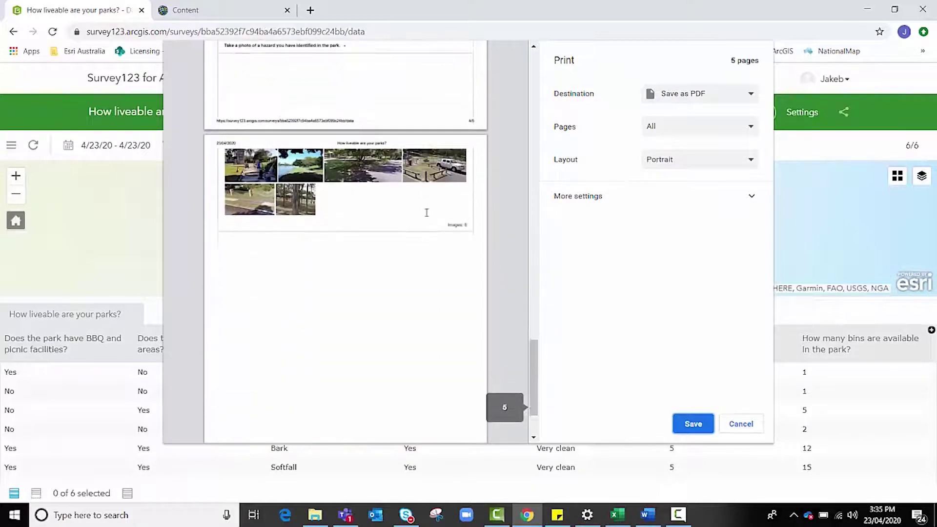
scroll(426, 212, up, 8)
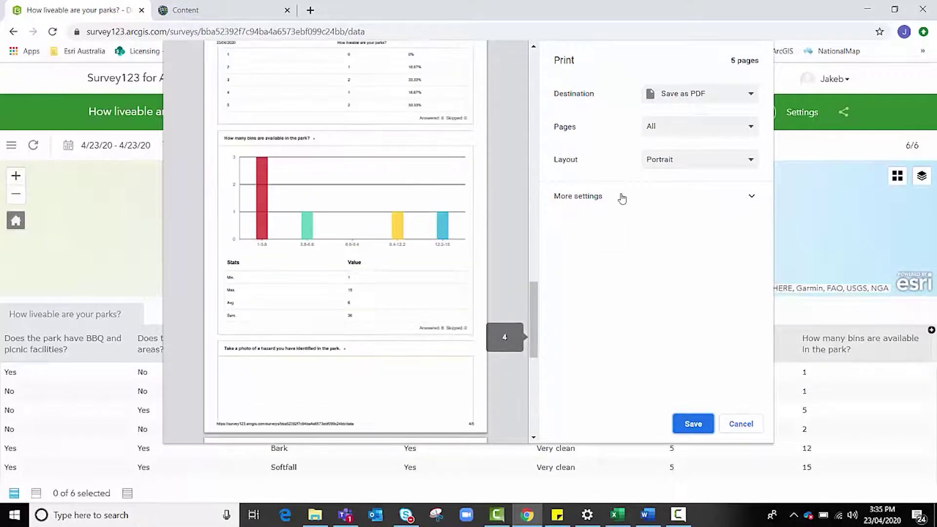
click(736, 423)
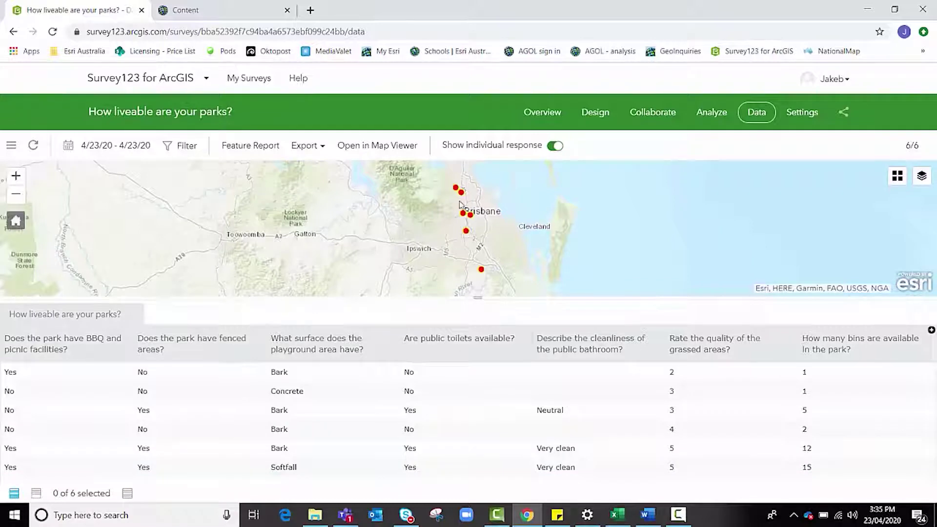
- Open the first response's detail panel, review its answers, and close it
click(481, 270)
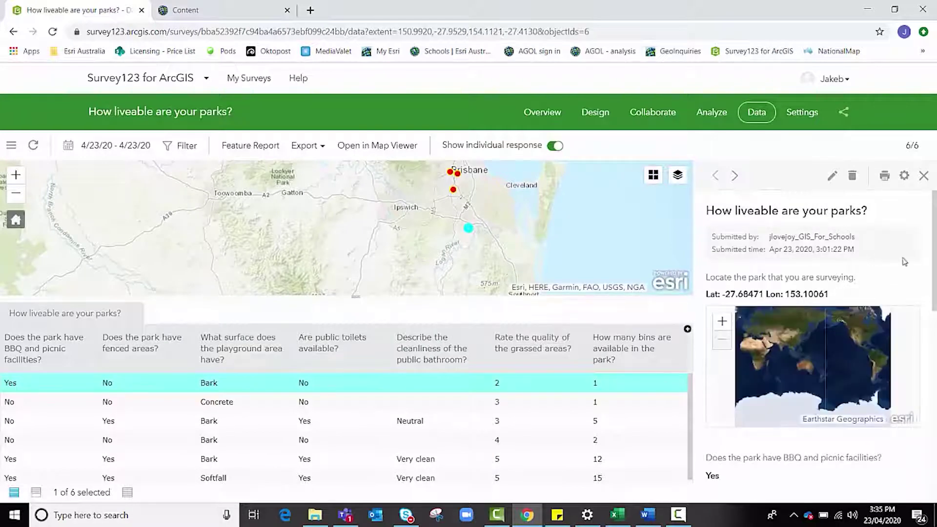
mouse_move(935, 250)
mouse_down()
mouse_move(932, 444)
mouse_move(929, 247)
mouse_up()
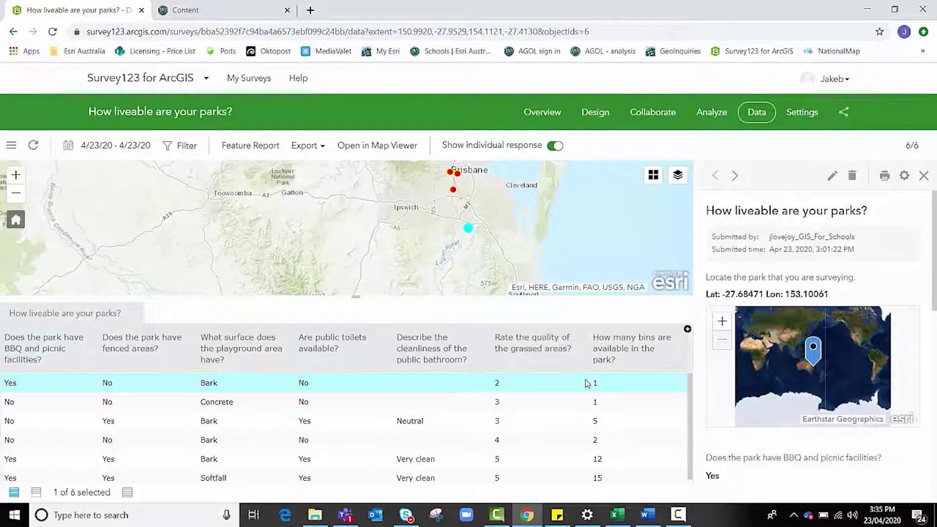
click(923, 176)
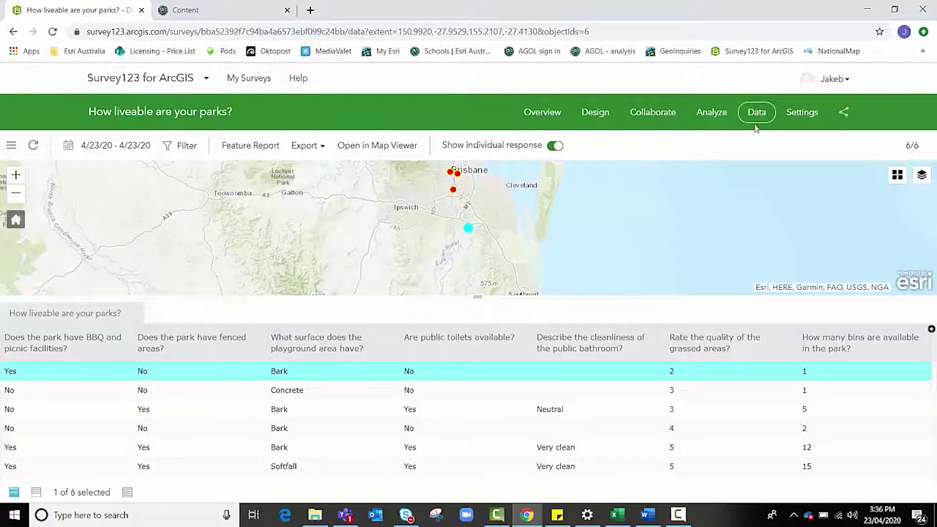
click(323, 155)
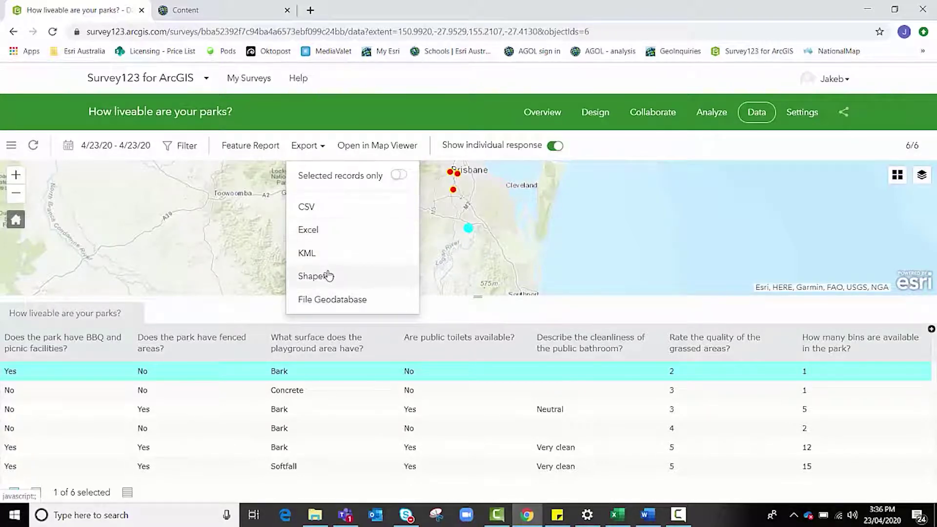
click(322, 150)
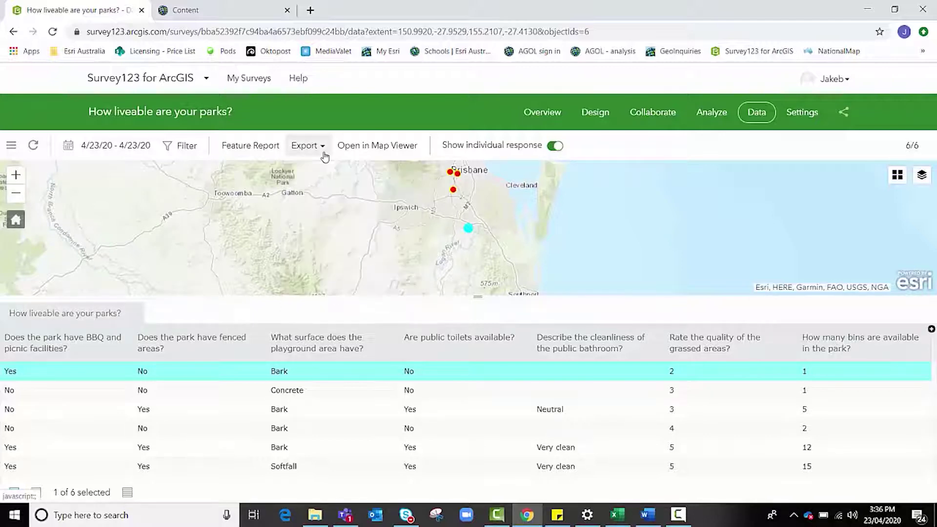
click(256, 154)
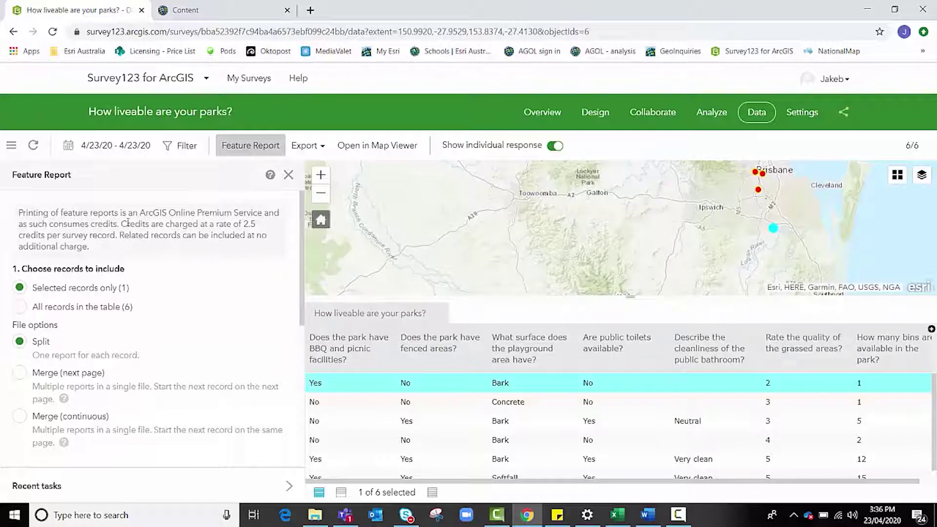
scroll(216, 263, down, 5)
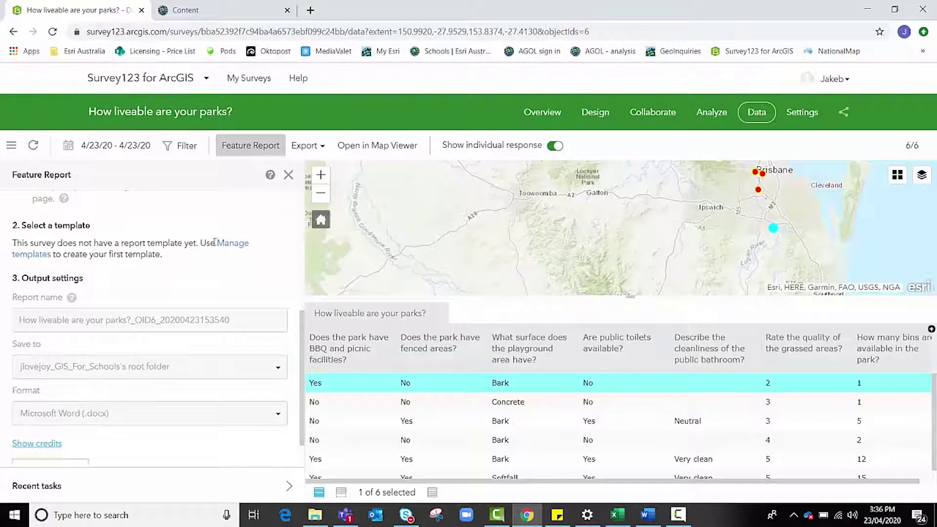
scroll(158, 295, down, 1)
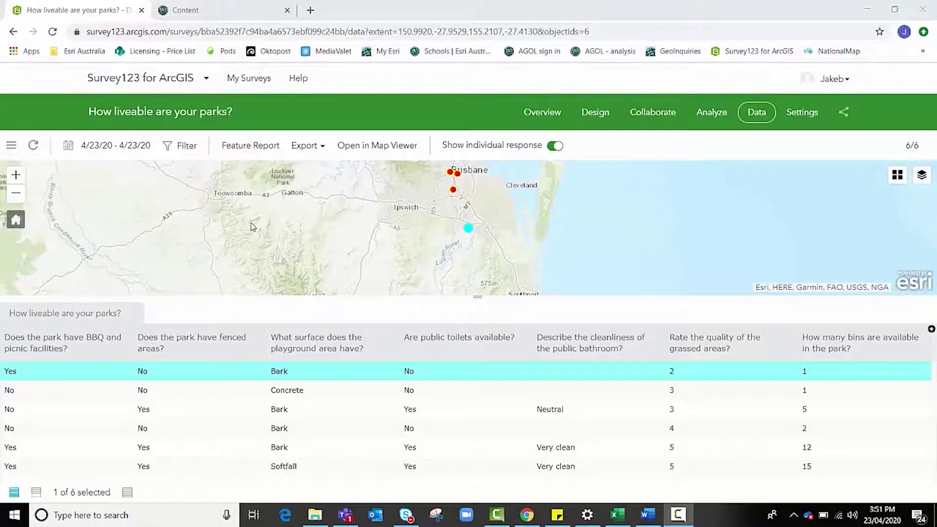
- Go to the ArcGIS Online content page and scroll Folders to 'Survey-How liveable are your parks?'
click(218, 16)
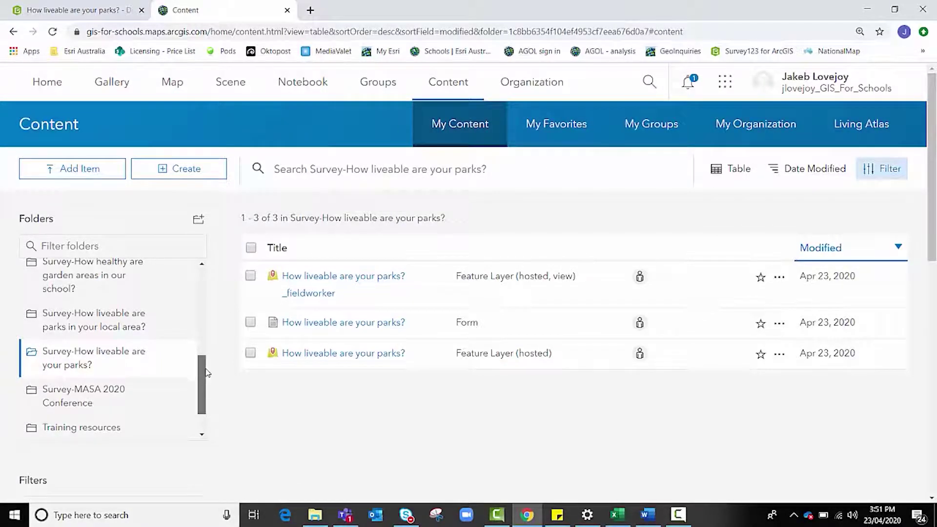
drag(206, 372, 209, 284)
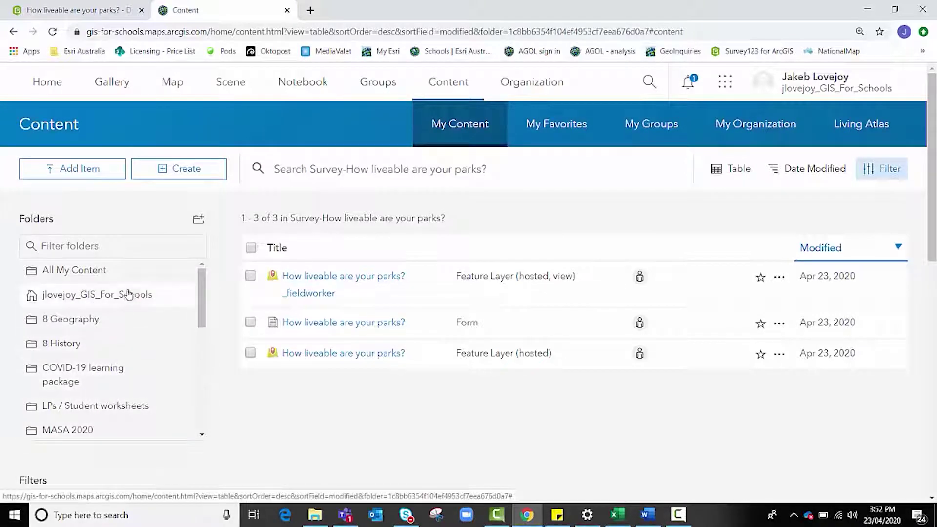
drag(203, 297, 204, 378)
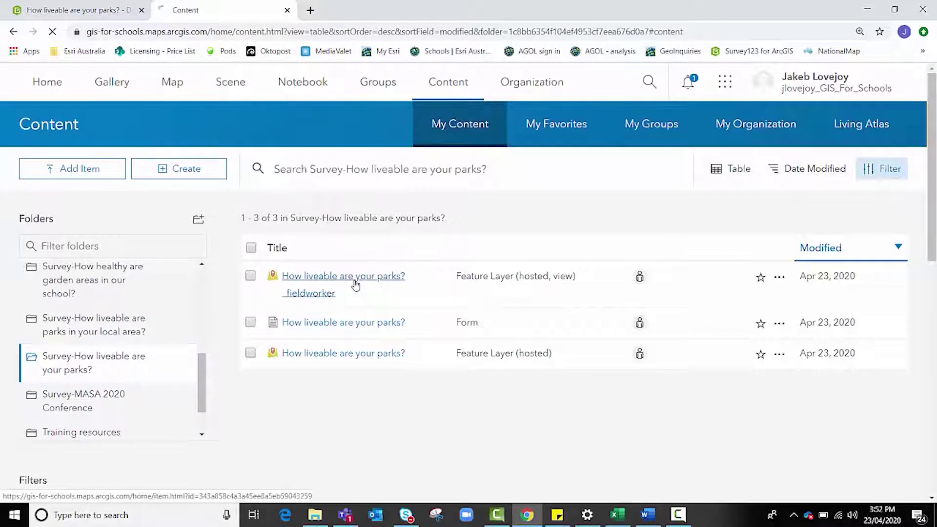
- Open the 'How liveable are your parks?_fieldworker' layer's item page and launch it in Map Viewer
click(356, 286)
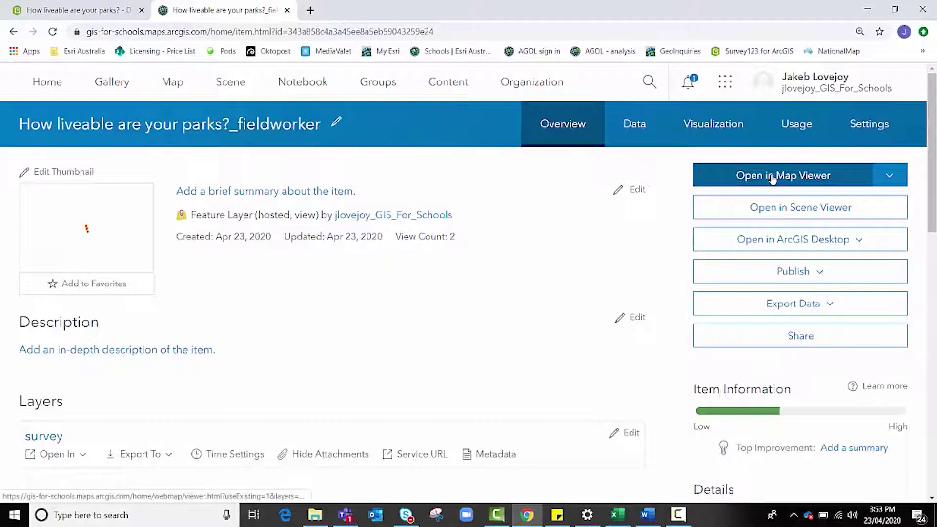
mouse_move(86, 229)
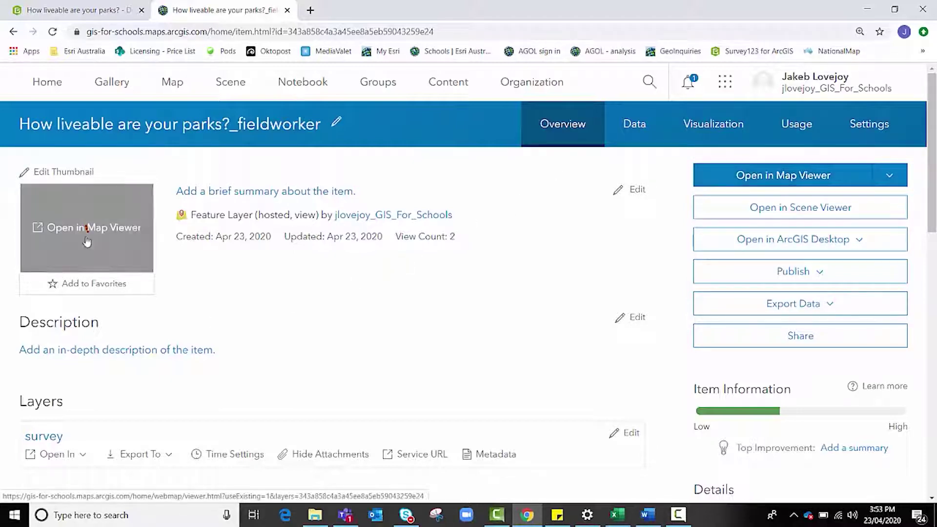
click(766, 180)
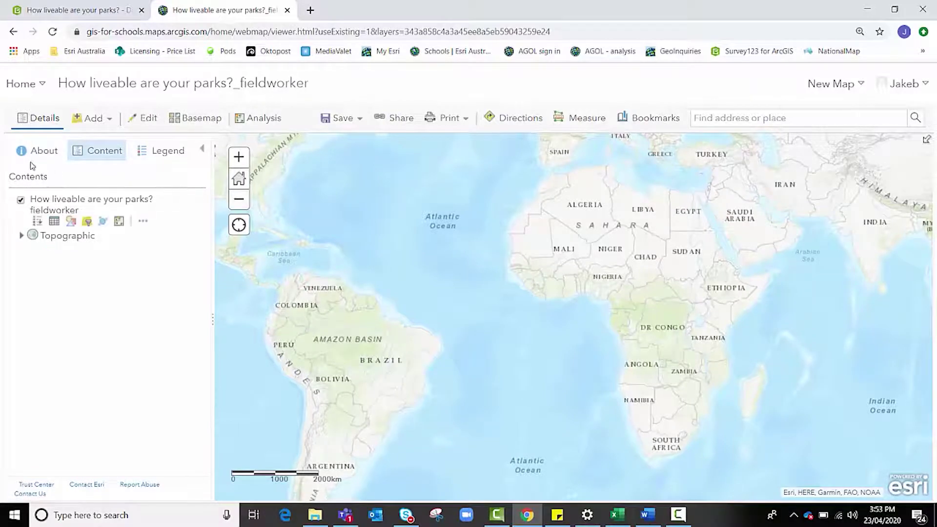
- Zoom to the fieldworker layer's survey points, then zoom out one level to show them around Brisbane
mouse_move(50, 211)
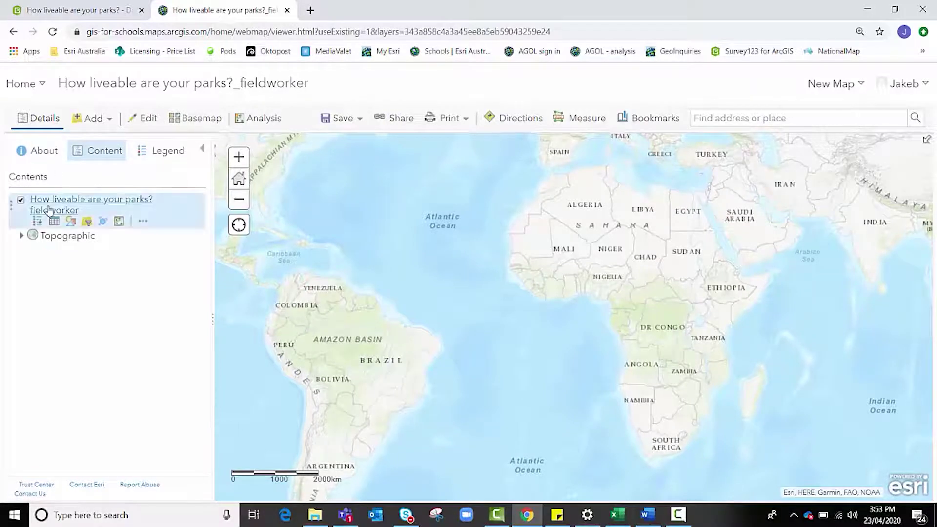
click(143, 223)
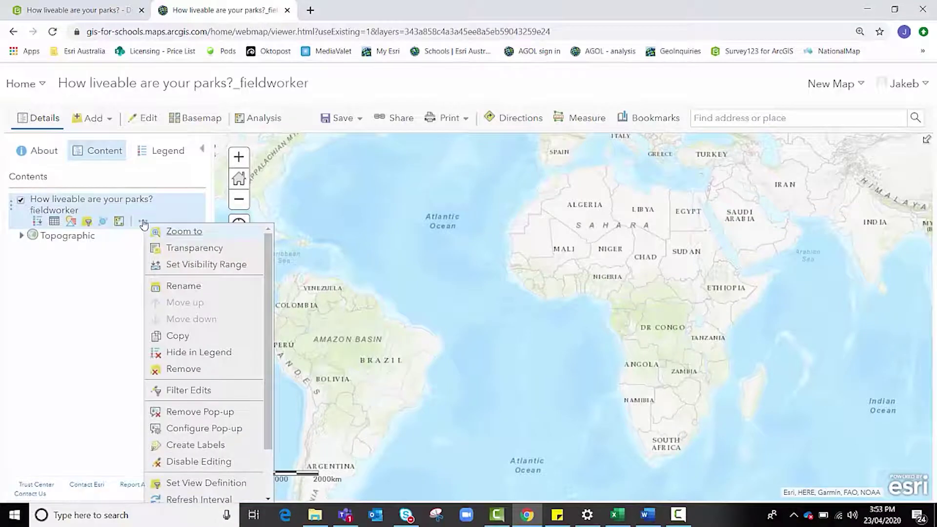
click(179, 237)
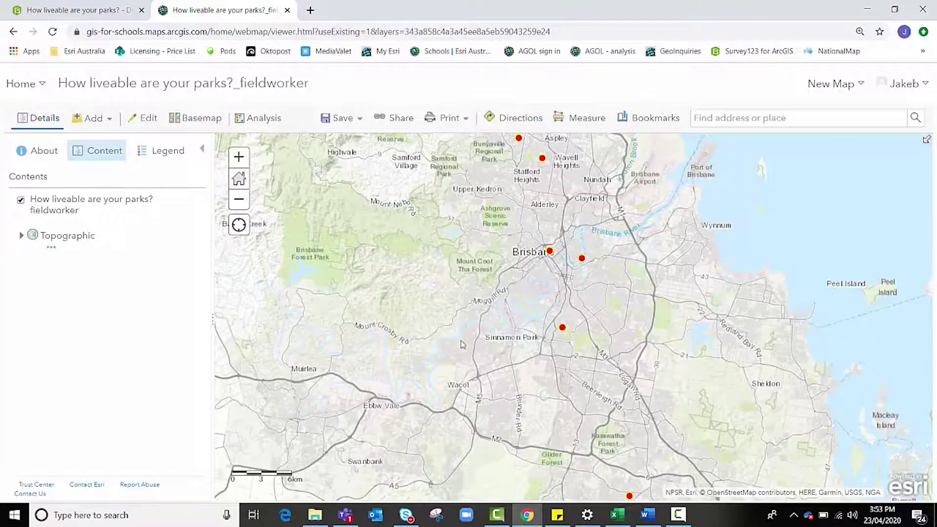
scroll(463, 344, down, 1)
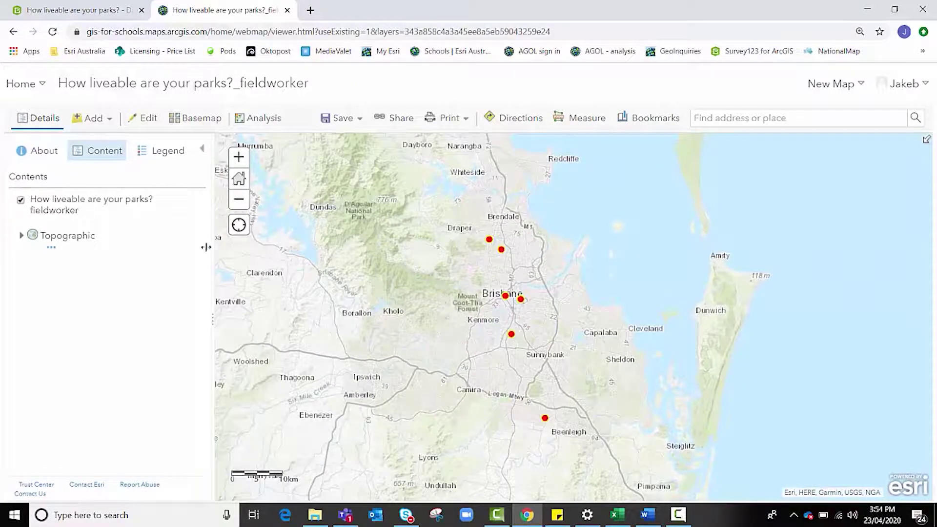
mouse_move(87, 226)
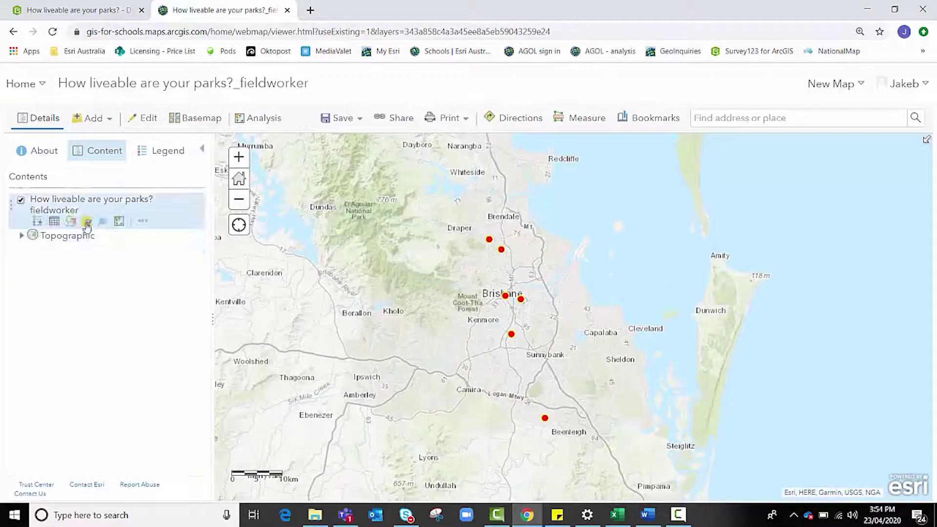
click(20, 201)
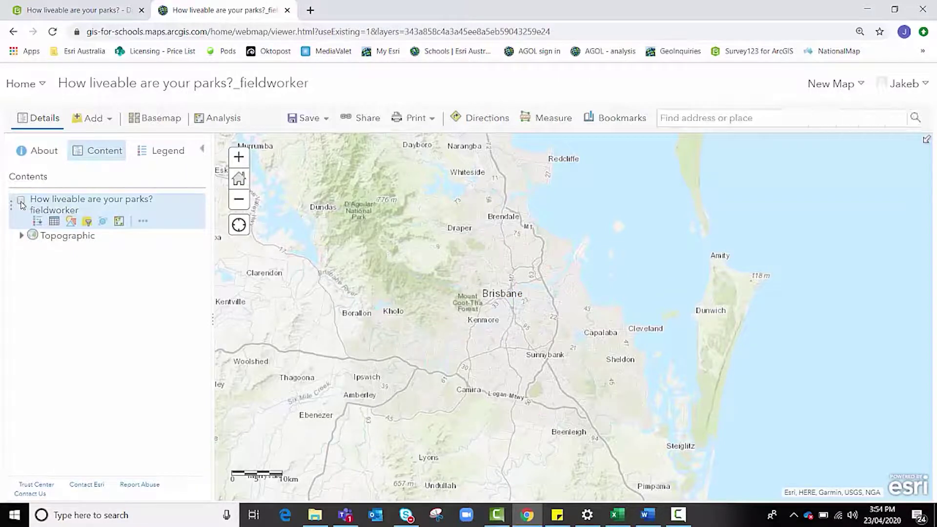
click(20, 200)
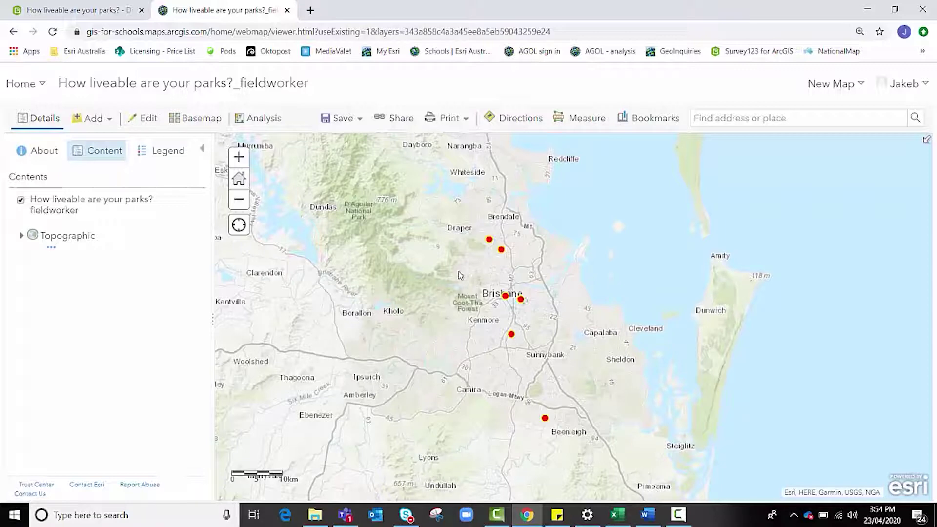
mouse_move(58, 224)
drag(438, 349, 444, 353)
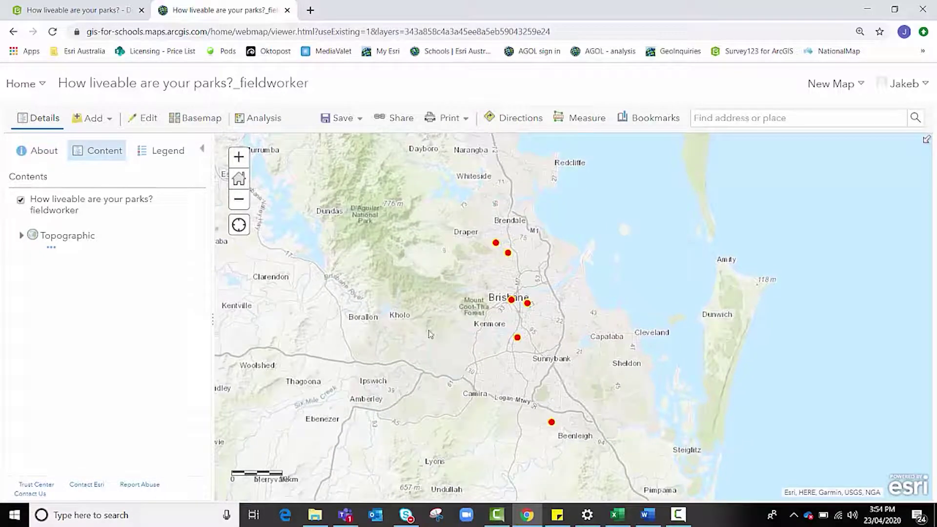
mouse_move(92, 213)
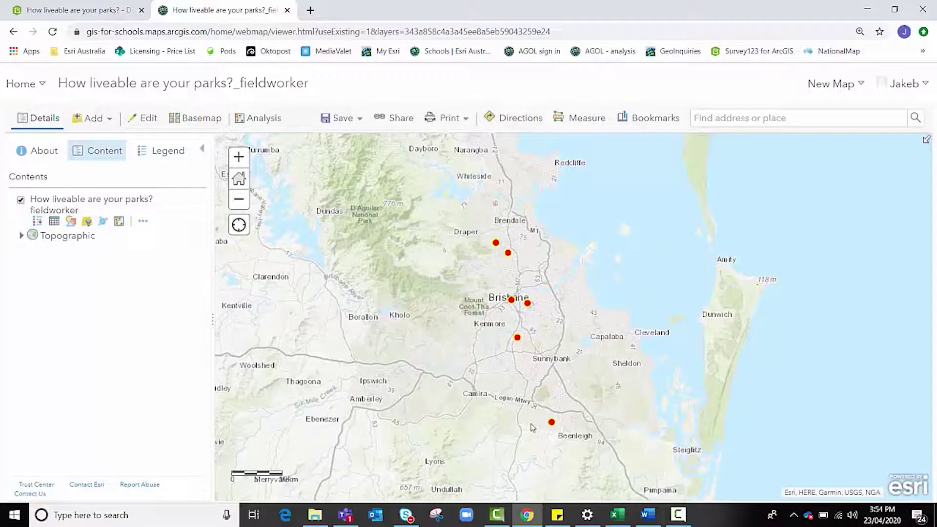
click(551, 422)
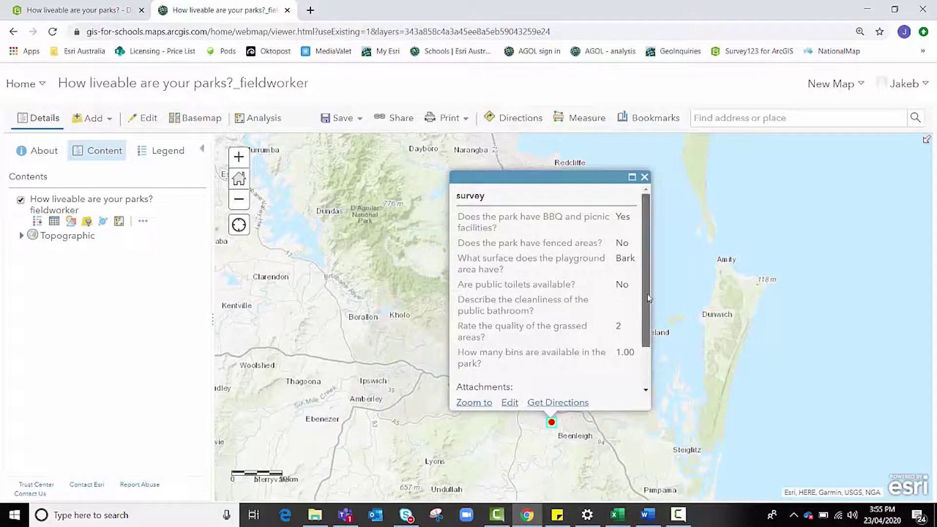
drag(647, 308, 649, 348)
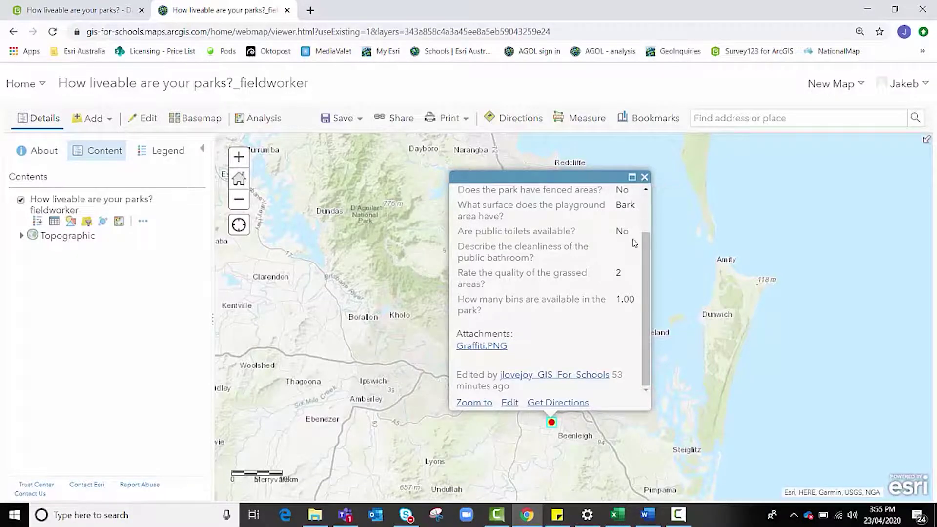
scroll(610, 286, up, 2)
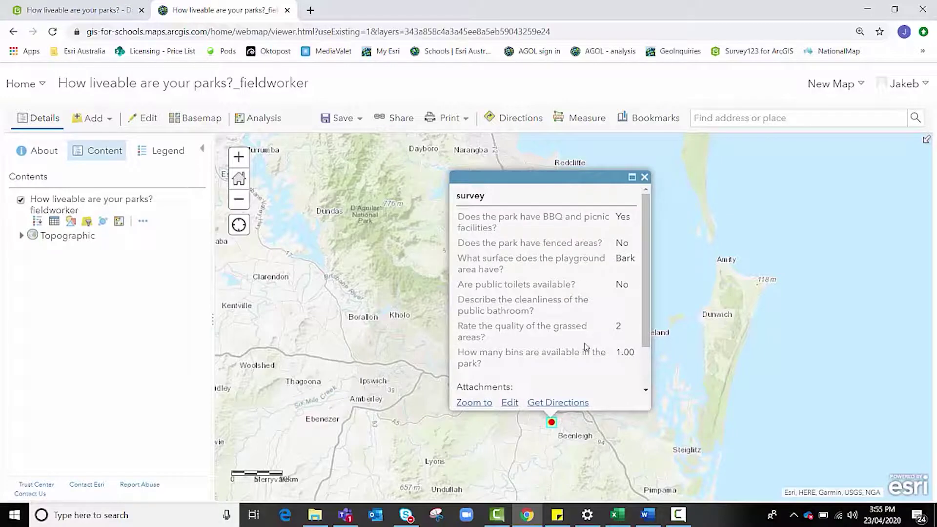
click(644, 177)
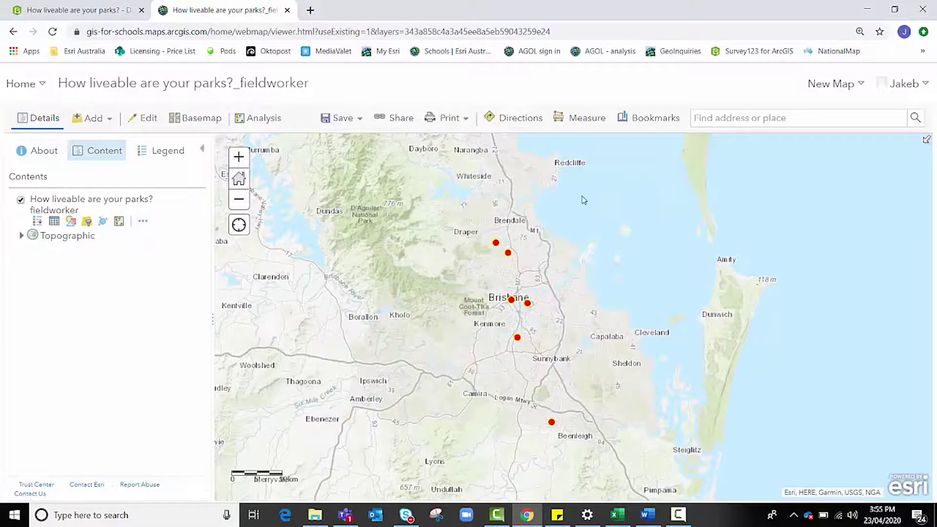